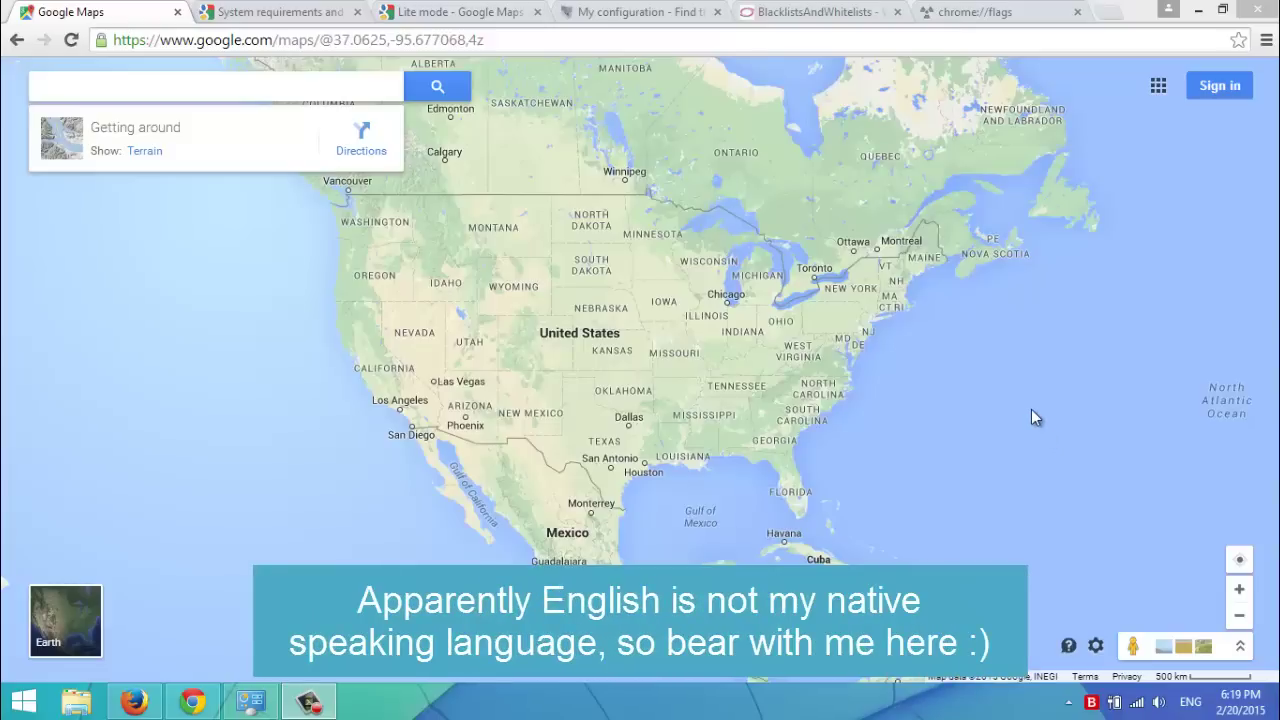
# Step: Try Earth view in Google Maps and consult the System requirements and issues help page
pyautogui.click(73, 620)
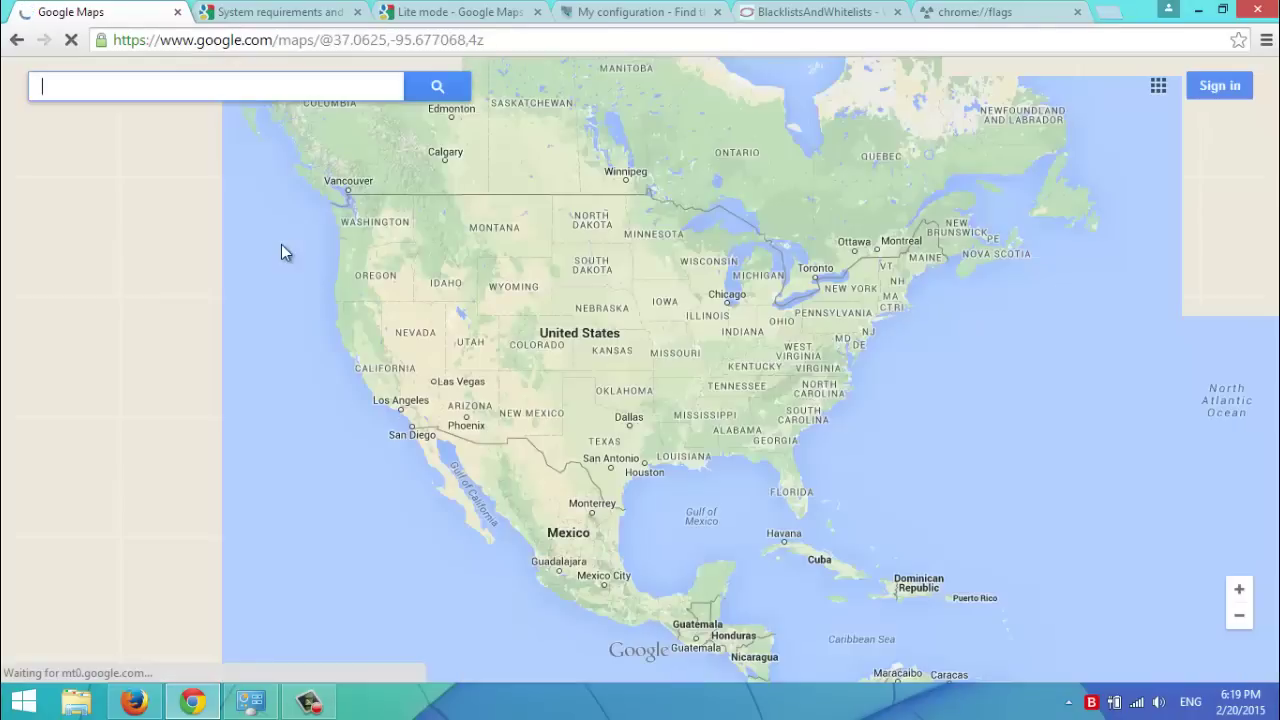
pyautogui.click(243, 18)
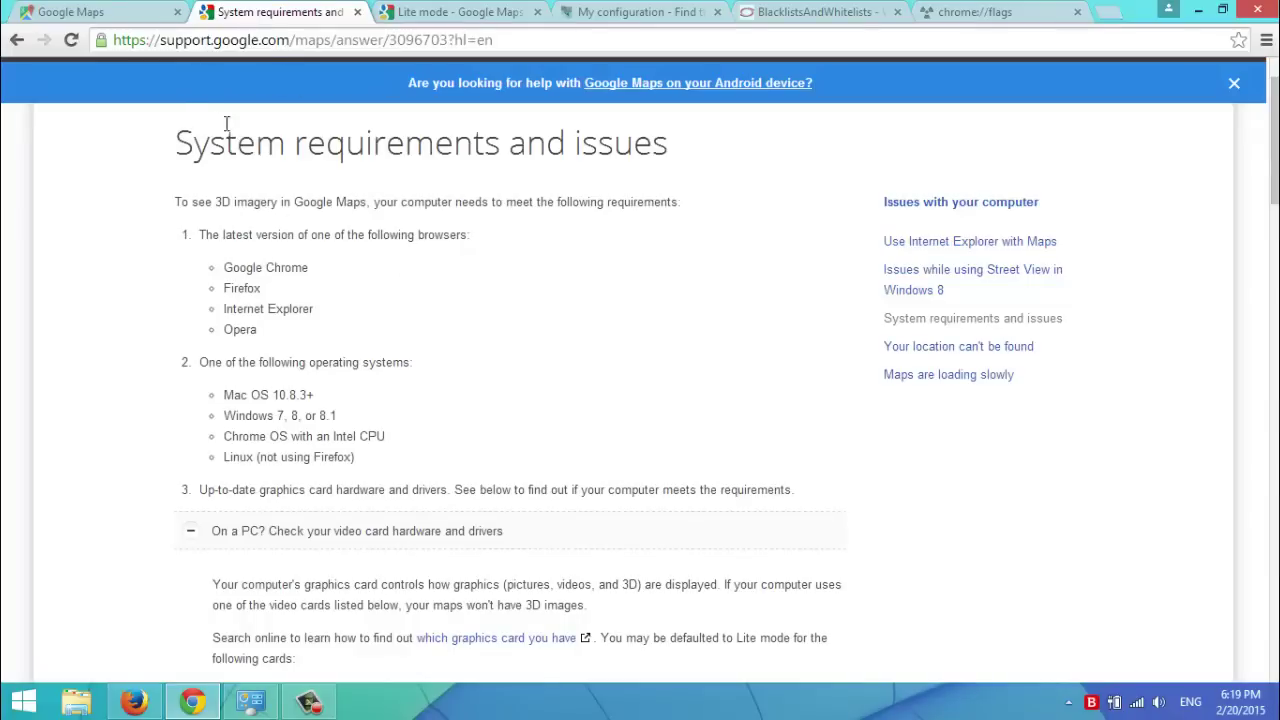
pyautogui.click(117, 18)
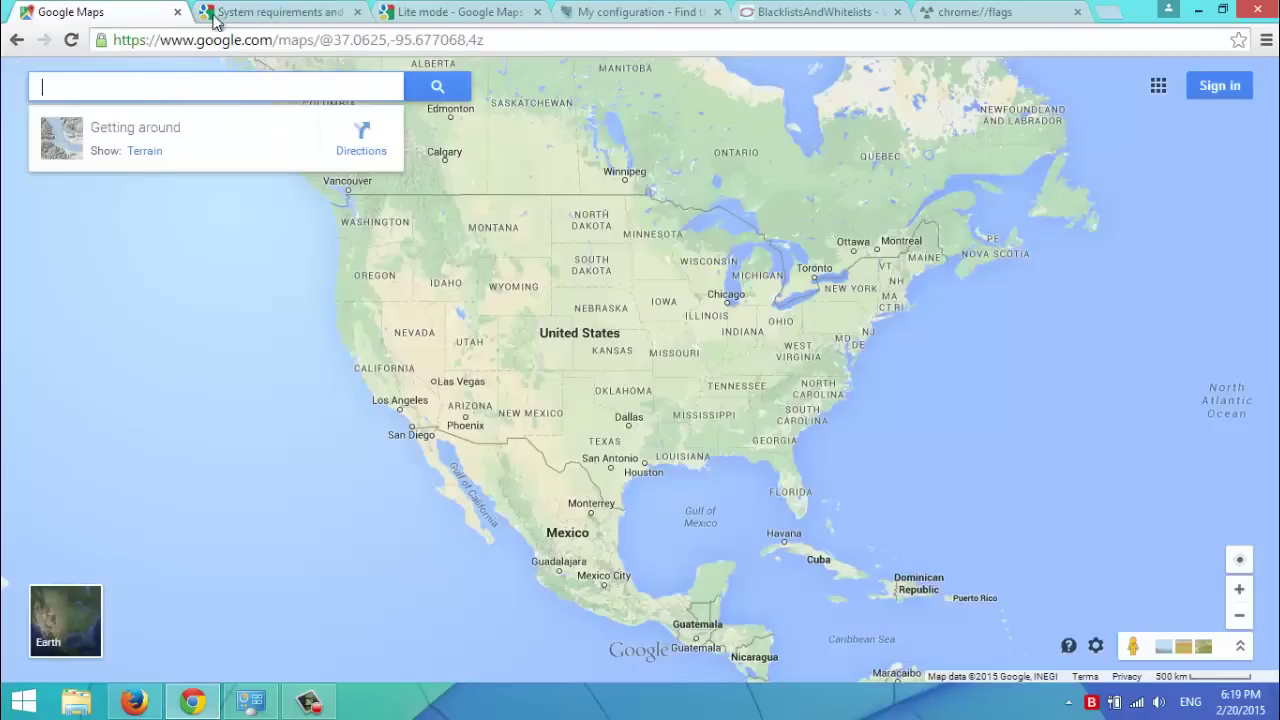
pyautogui.click(215, 22)
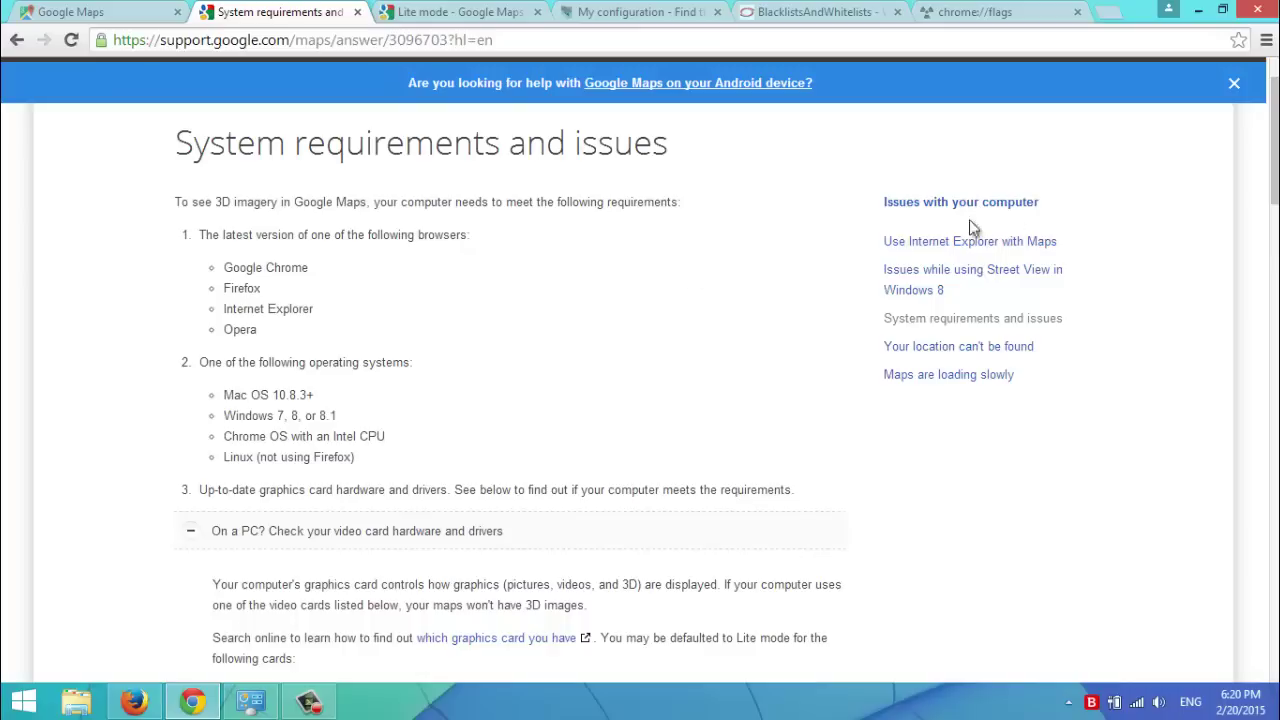
# Step: Check the installed Chrome version and the Windows edition against the listed 3D imagery requirements
pyautogui.click(1266, 40)
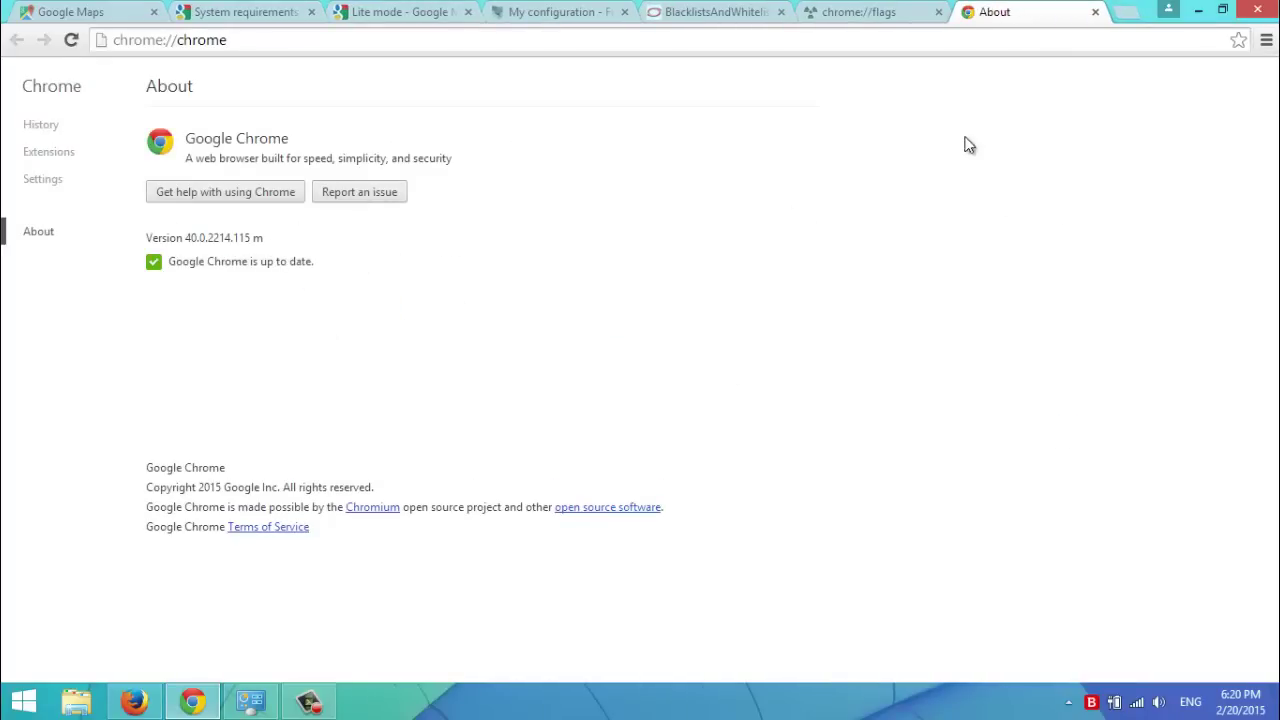
pyautogui.click(1094, 12)
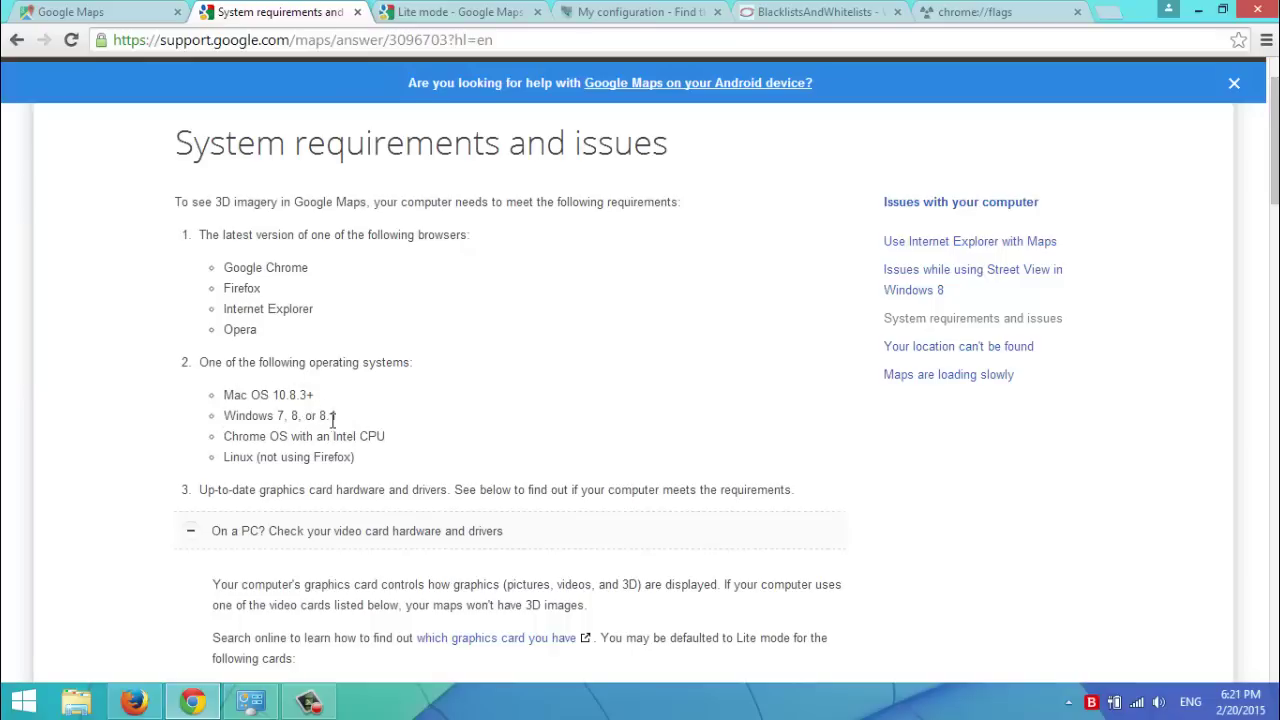
pyautogui.click(250, 702)
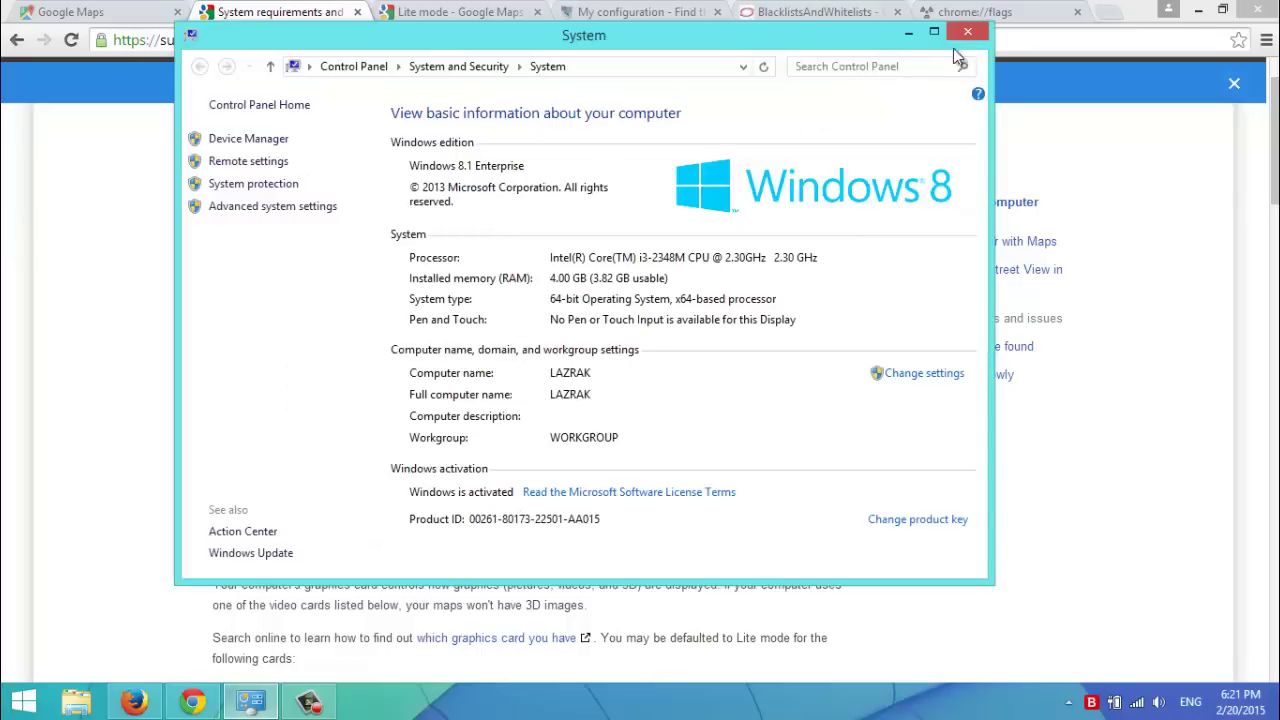
pyautogui.click(968, 31)
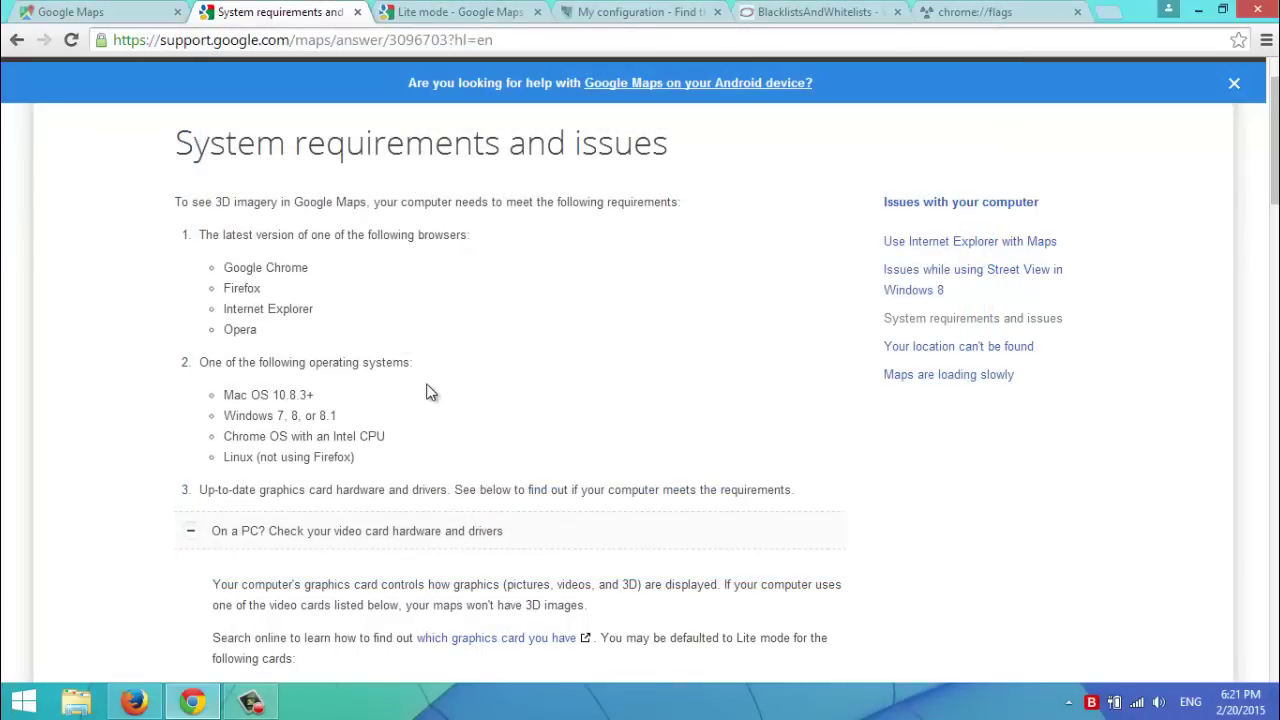
pyautogui.scroll(-1, 430, 392)
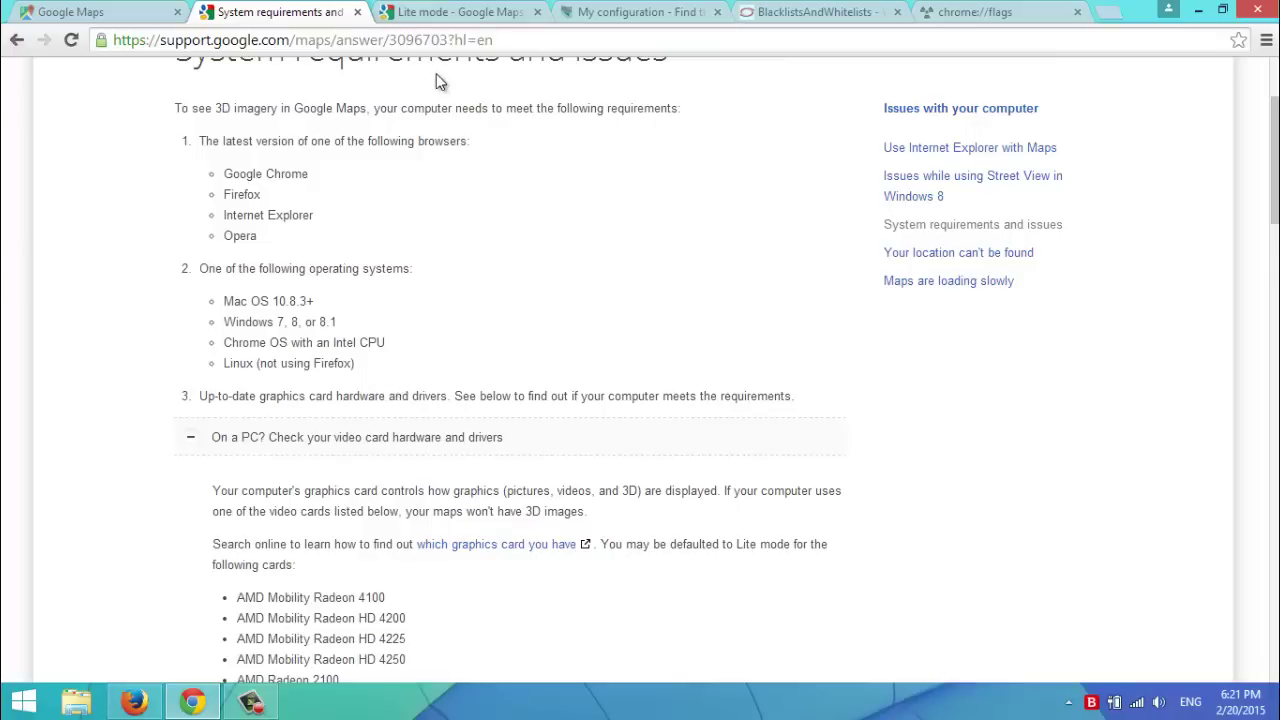
# Step: Examine the Ma-Config driver page, including its detection options and the suggested graphics card driver
pyautogui.click(618, 12)
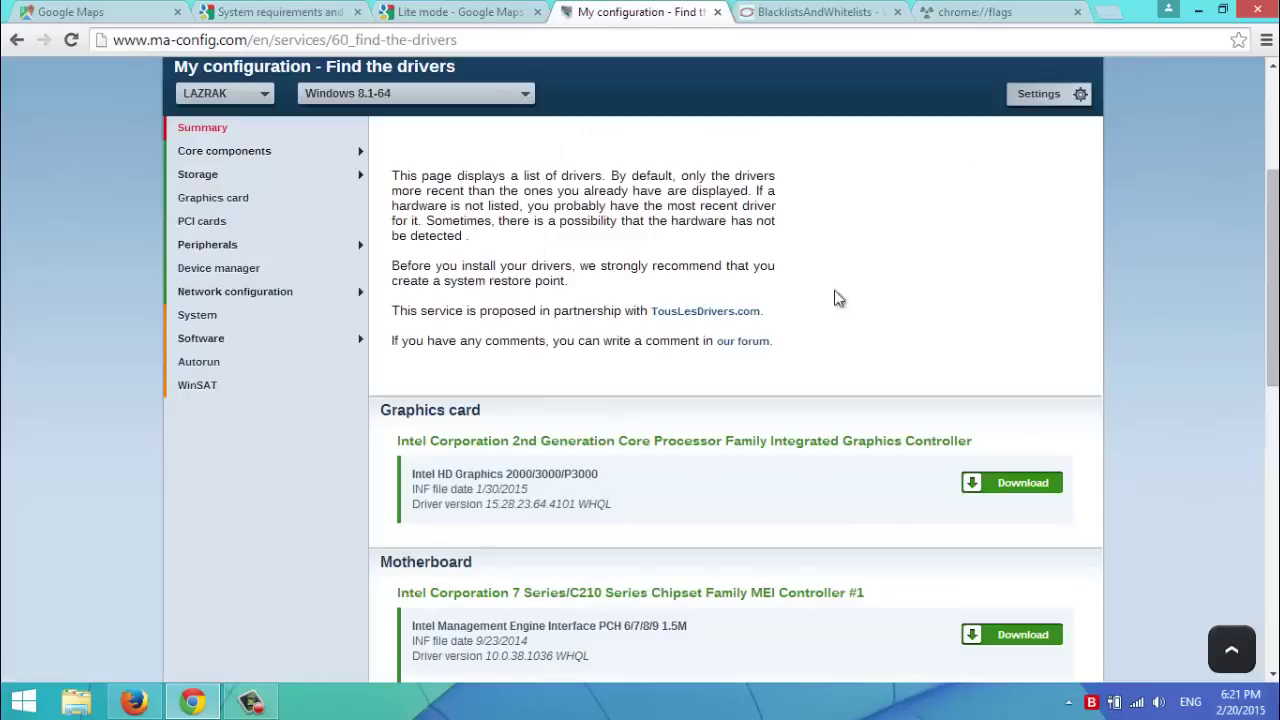
pyautogui.scroll(3, 543, 386)
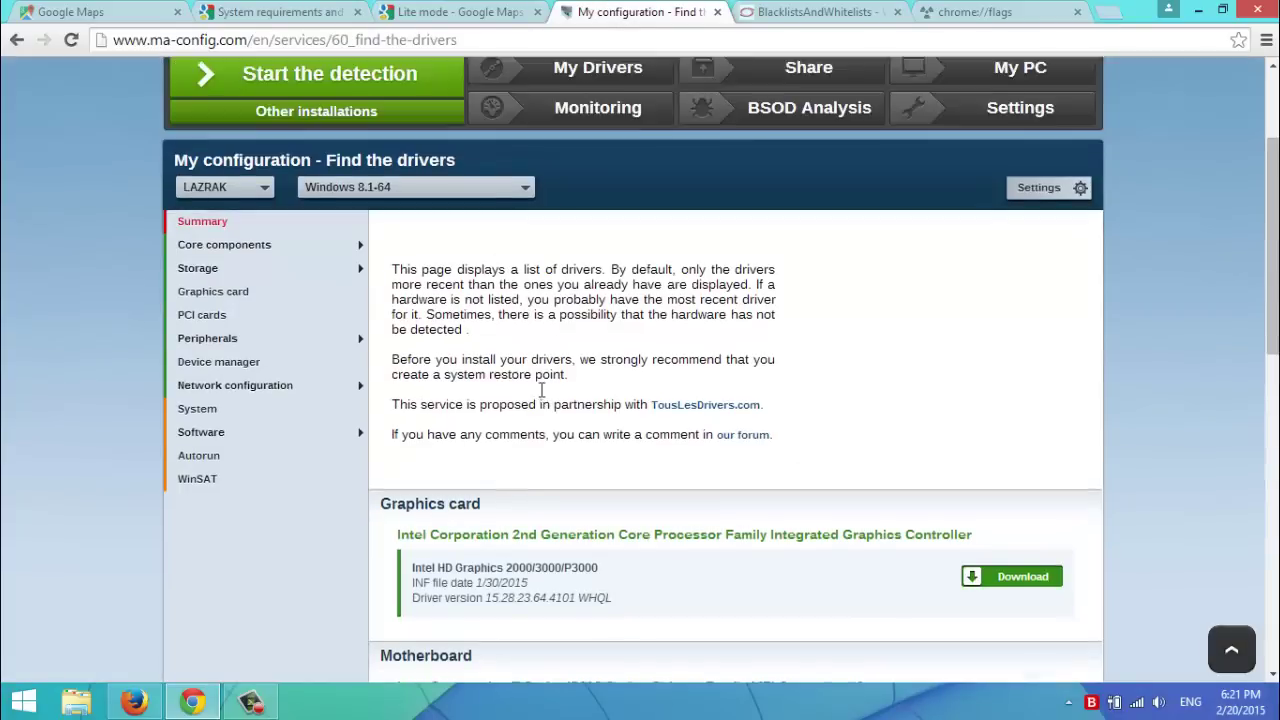
pyautogui.scroll(-2, 545, 402)
pyautogui.scroll(-1, 543, 400)
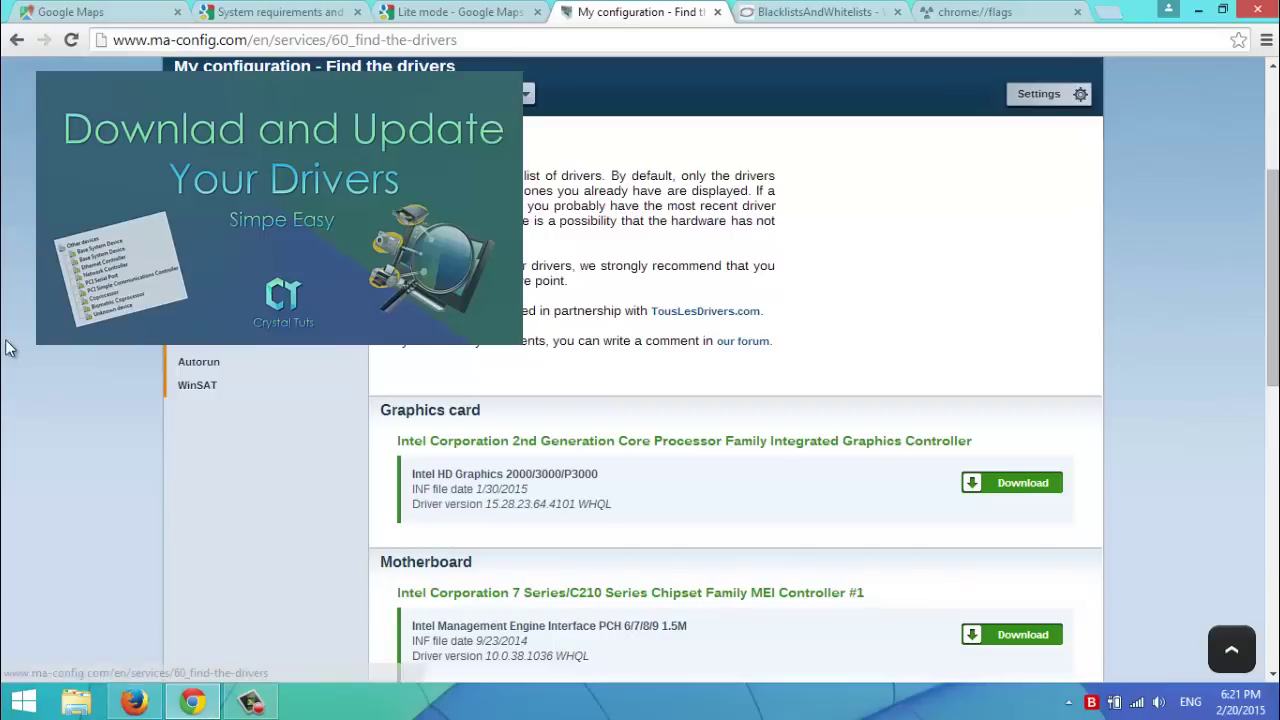
pyautogui.scroll(2, 15, 341)
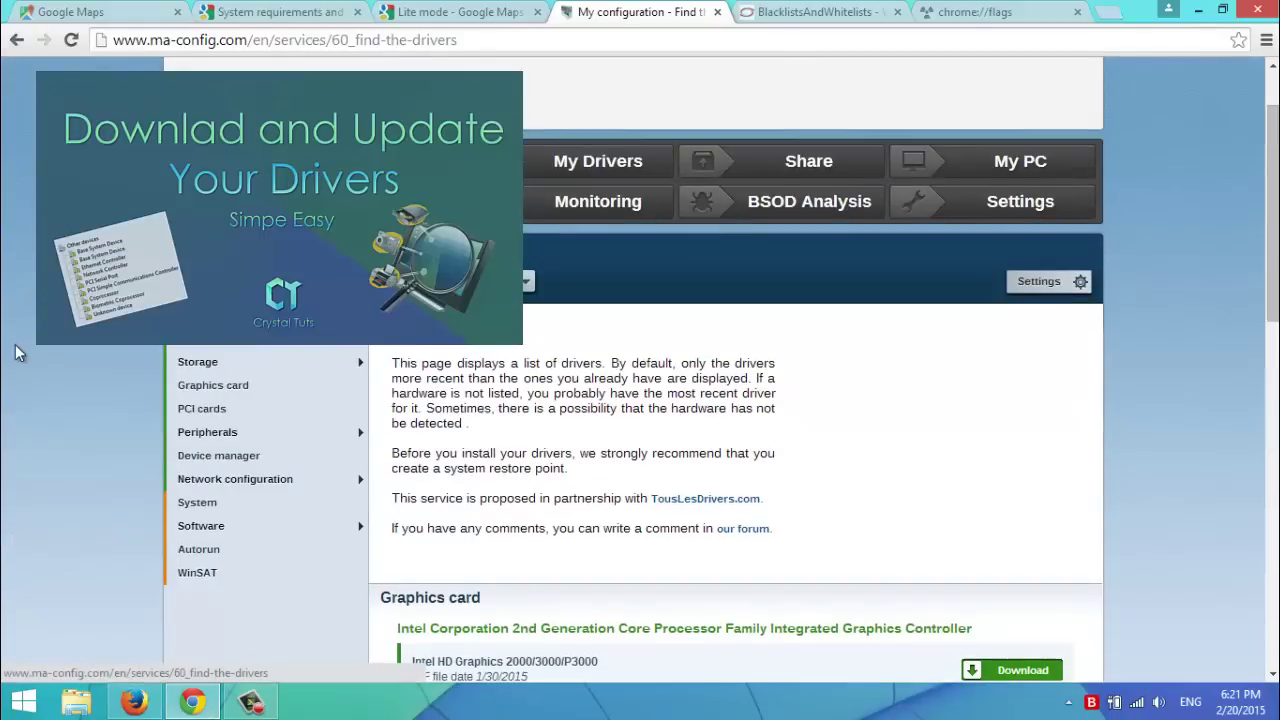
pyautogui.scroll(-2, 13, 347)
pyautogui.scroll(3, 13, 340)
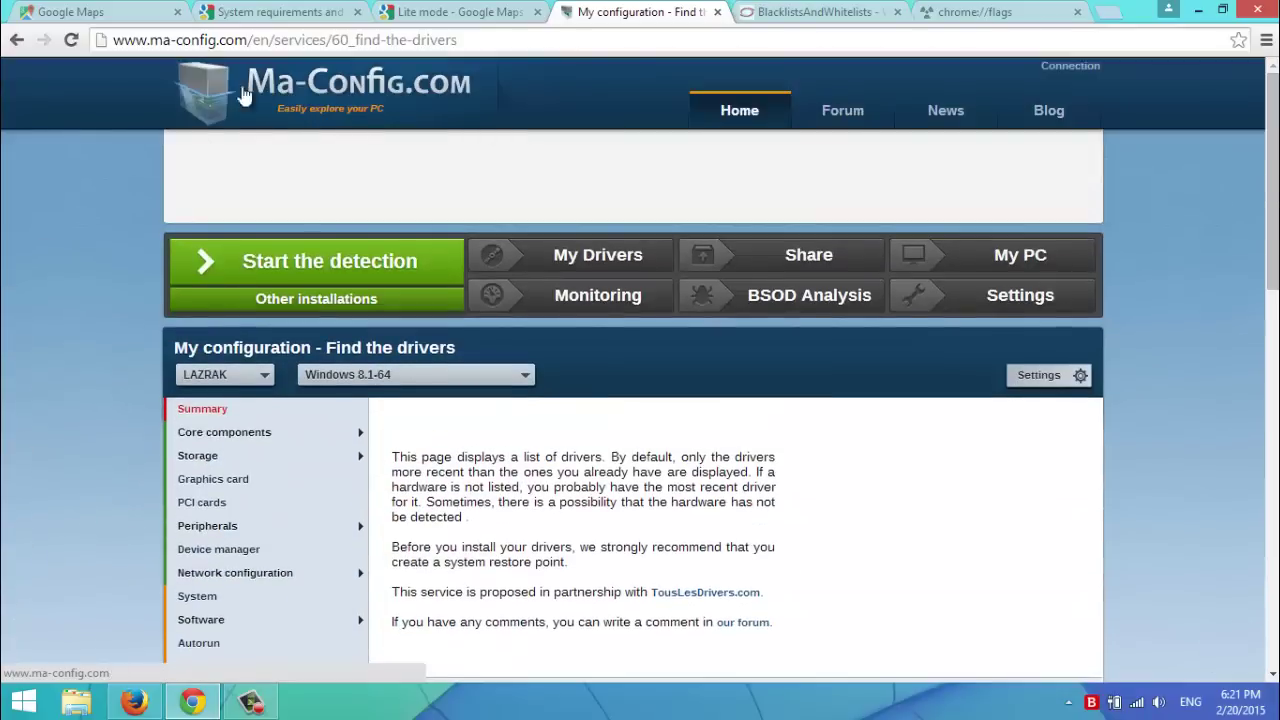
pyautogui.scroll(-4, 9, 300)
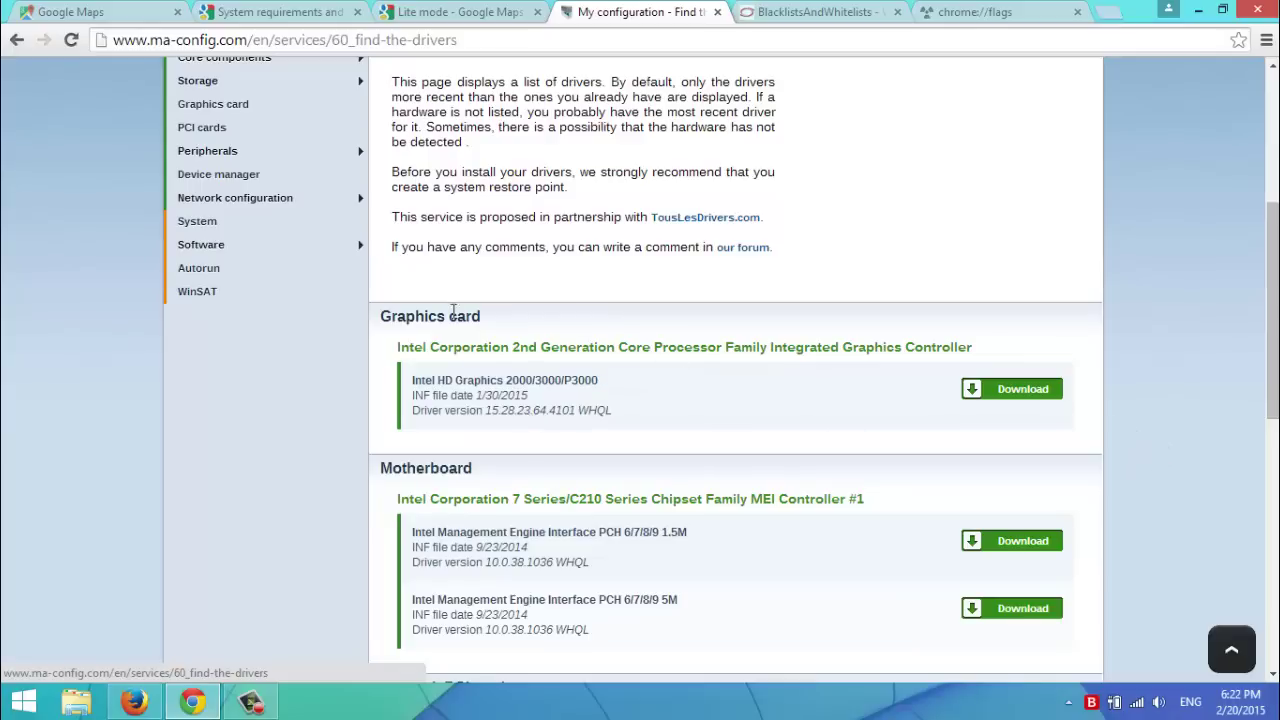
# Step: Download the Intel HD Graphics 2000/3000/P3000 driver 15.28.23.64.4101 WHQL as win64_152823.exe from TousLesDrivers
pyautogui.click(1010, 395)
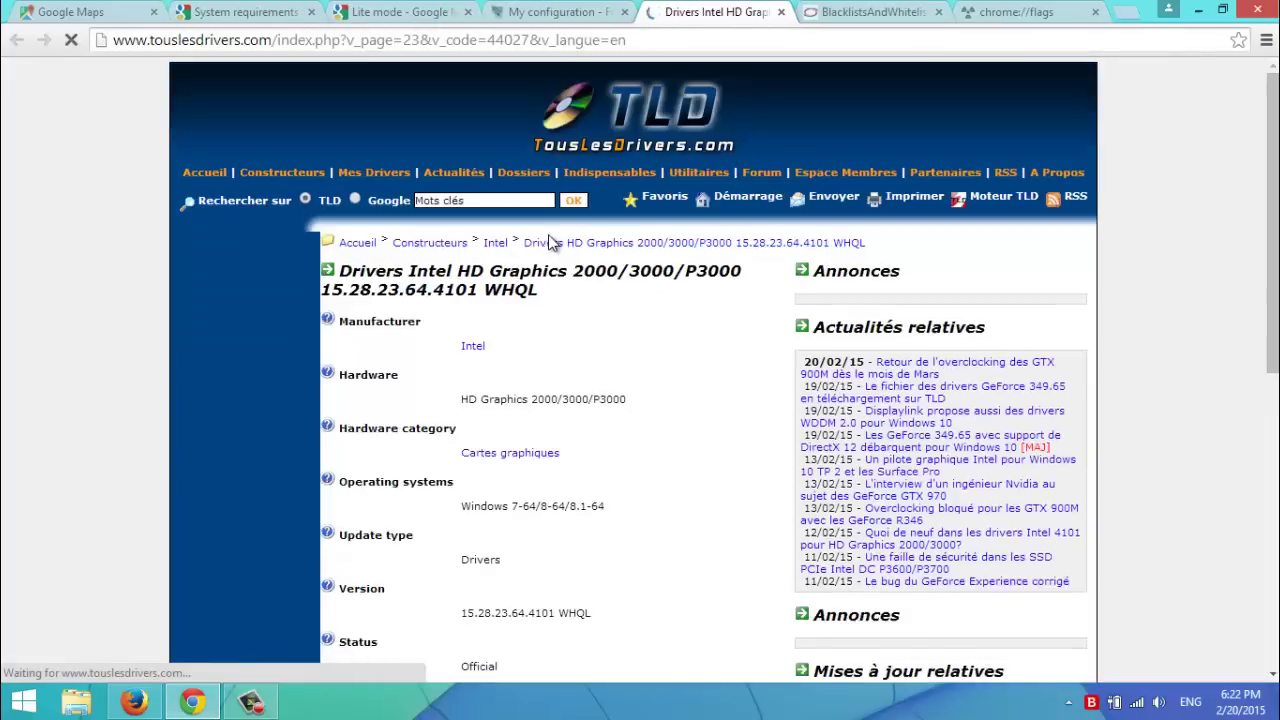
pyautogui.scroll(-5, 615, 451)
pyautogui.scroll(-2, 615, 451)
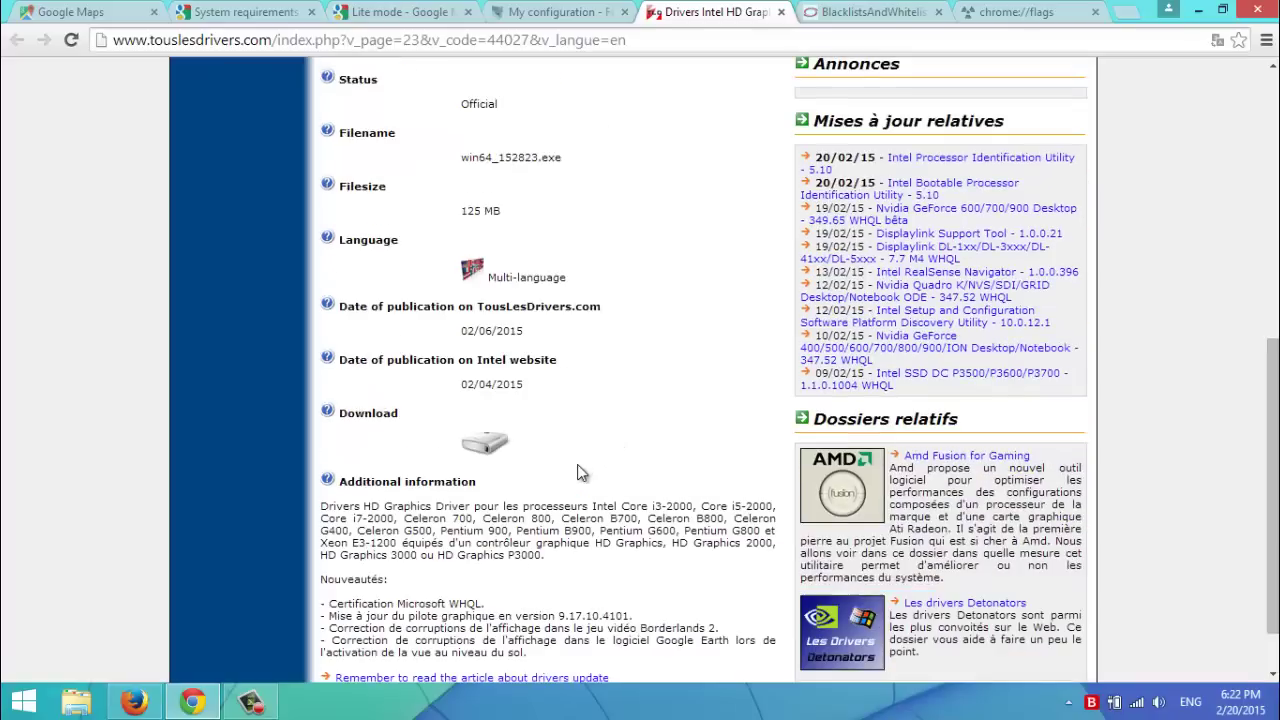
pyautogui.click(486, 441)
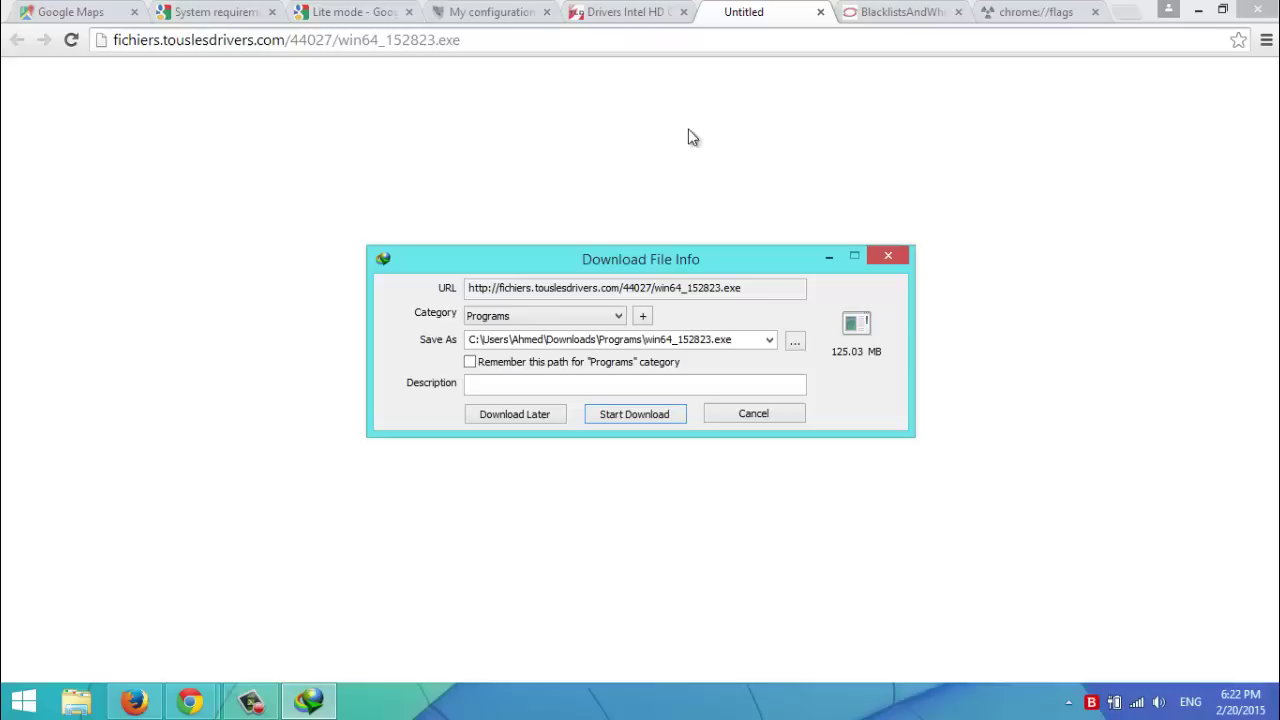
pyautogui.click(665, 416)
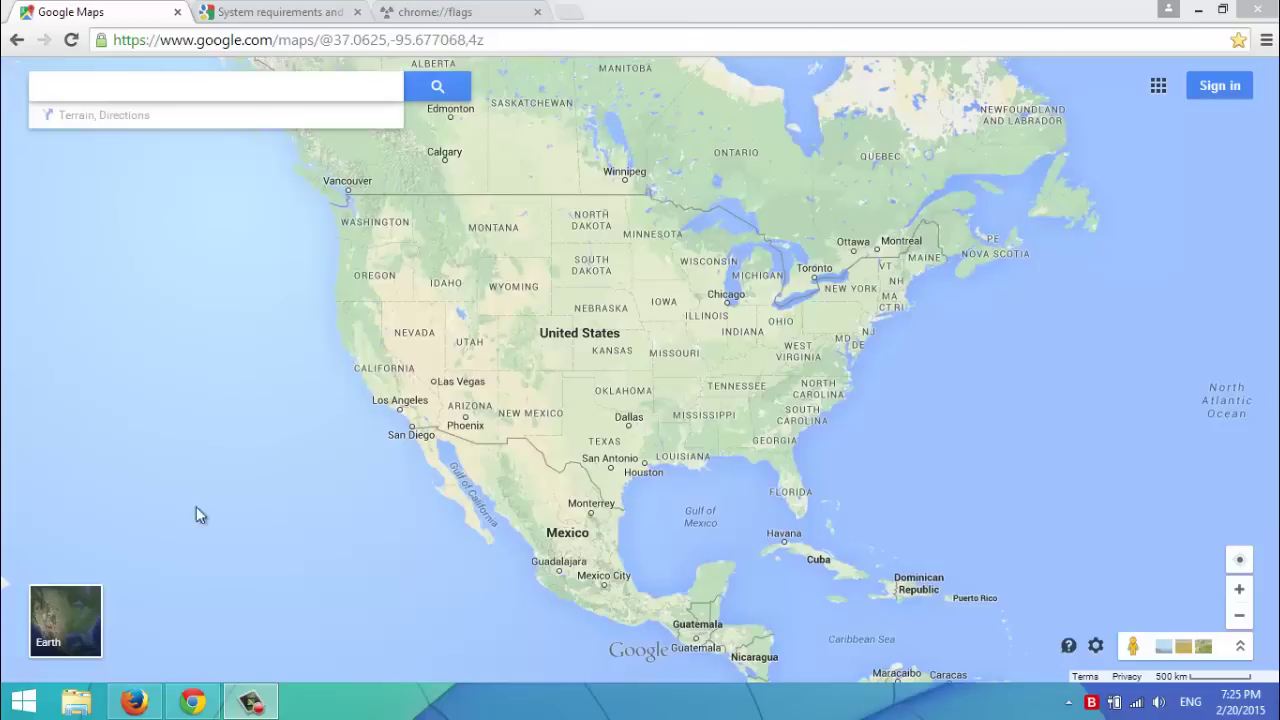
# Step: Switch Google Maps to Earth view and inspect the 3D globe over the United States
pyautogui.click(69, 600)
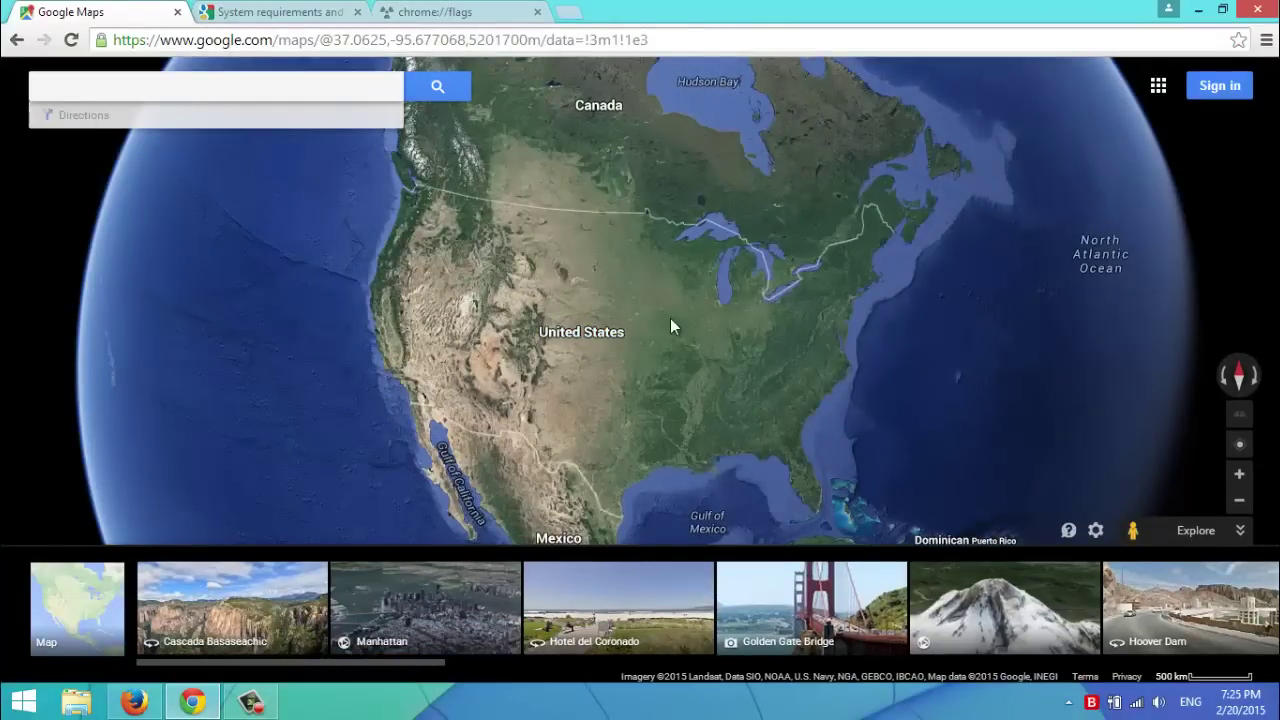
pyautogui.scroll(2, 565, 358)
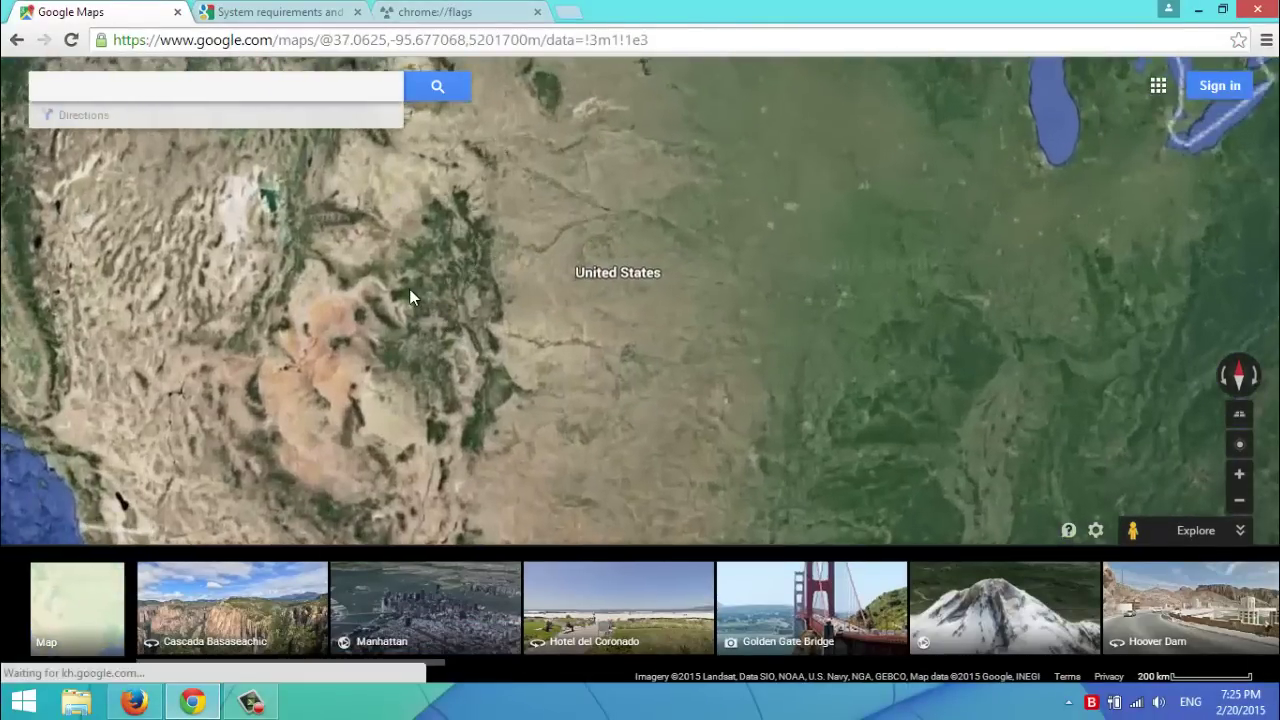
pyautogui.scroll(-2, 443, 298)
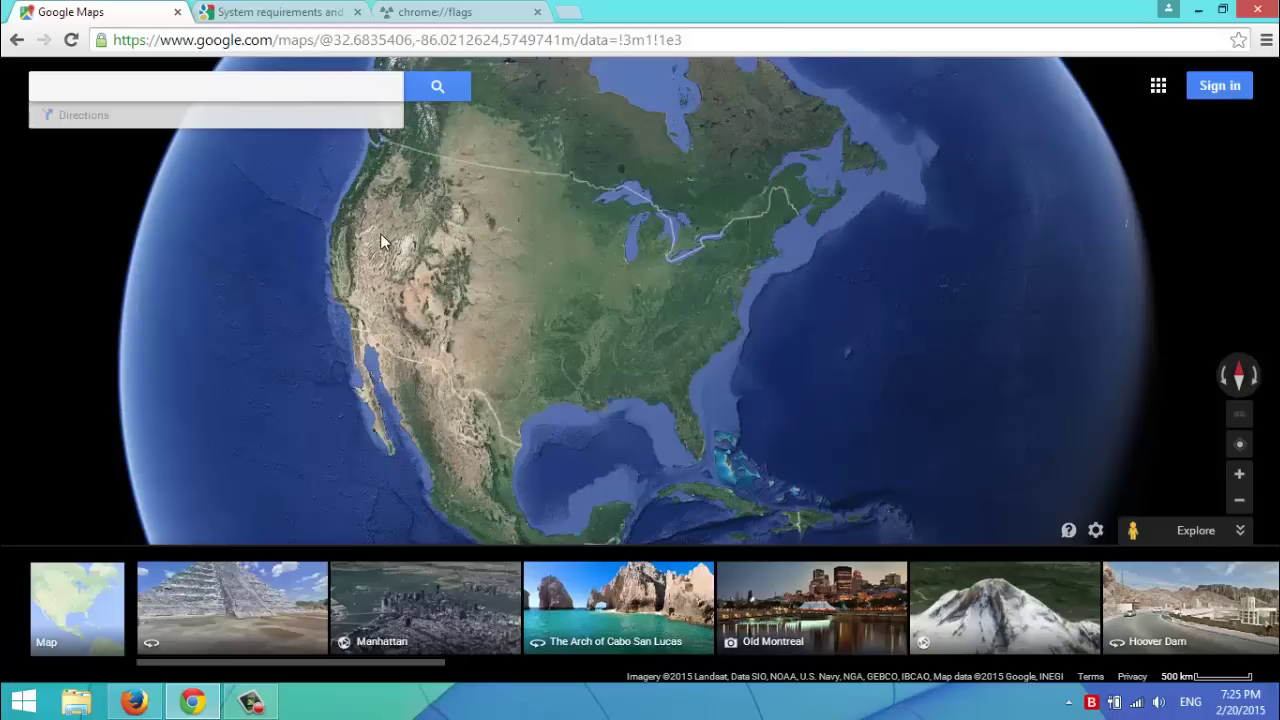
# Step: Review the help page's list of AMD, Intel and nVidia graphics cards that may default to Lite mode
pyautogui.click(262, 14)
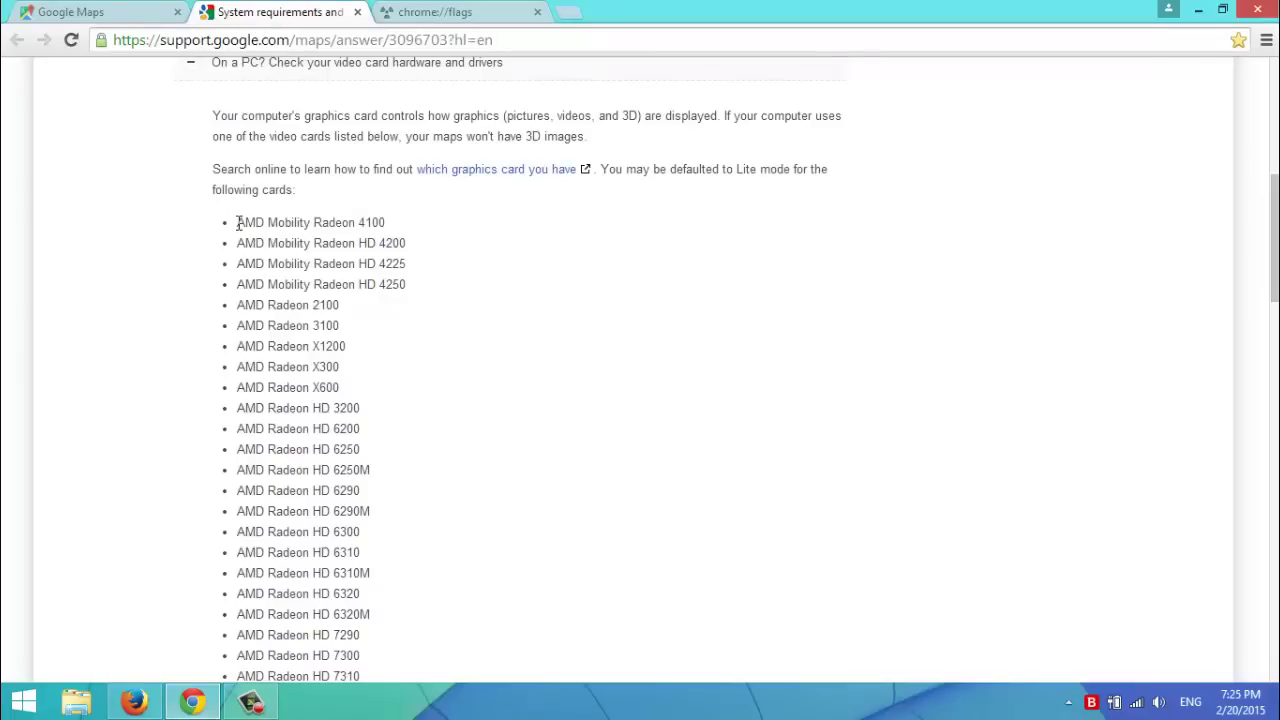
pyautogui.scroll(-2, 266, 256)
pyautogui.scroll(-5, 359, 383)
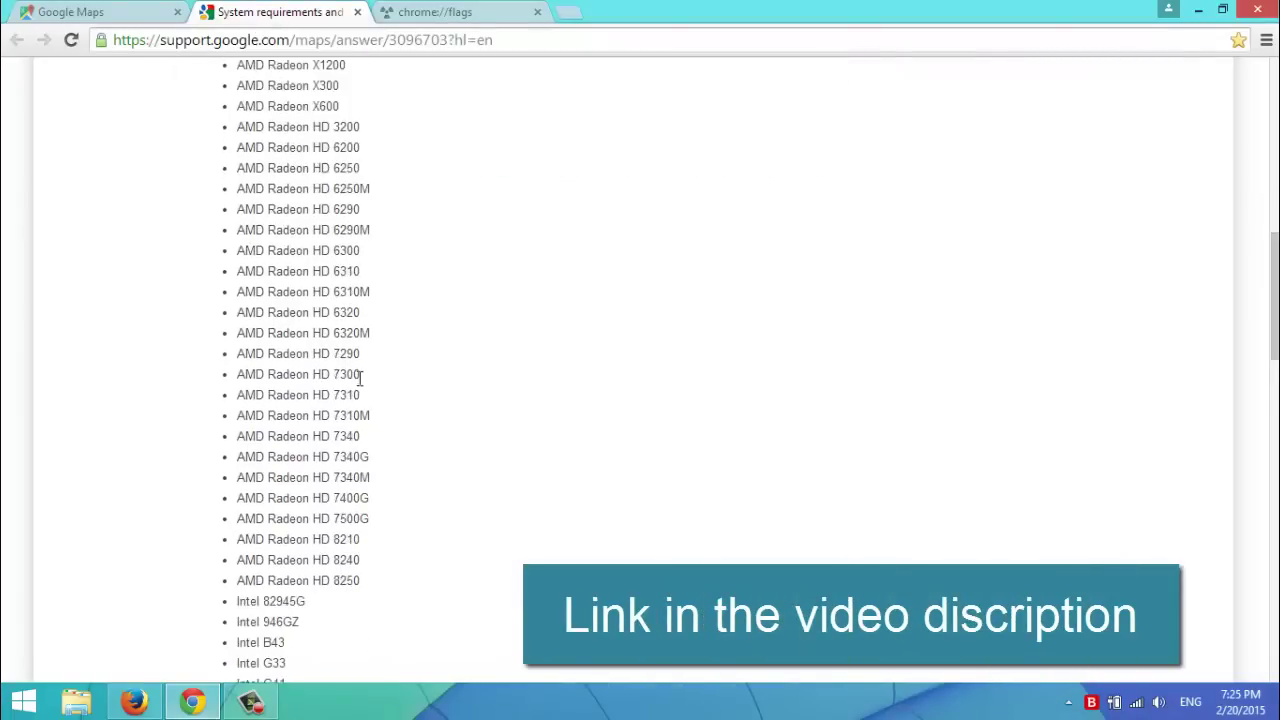
pyautogui.scroll(-2, 361, 393)
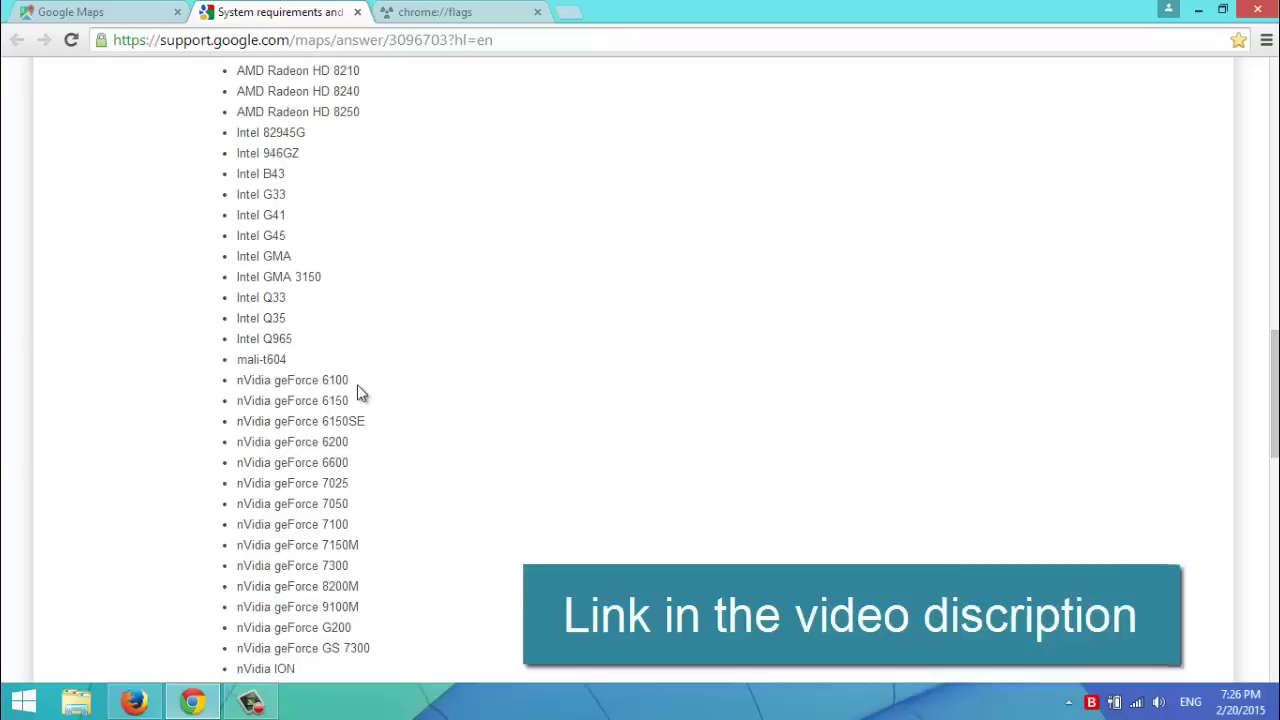
pyautogui.scroll(-3, 359, 395)
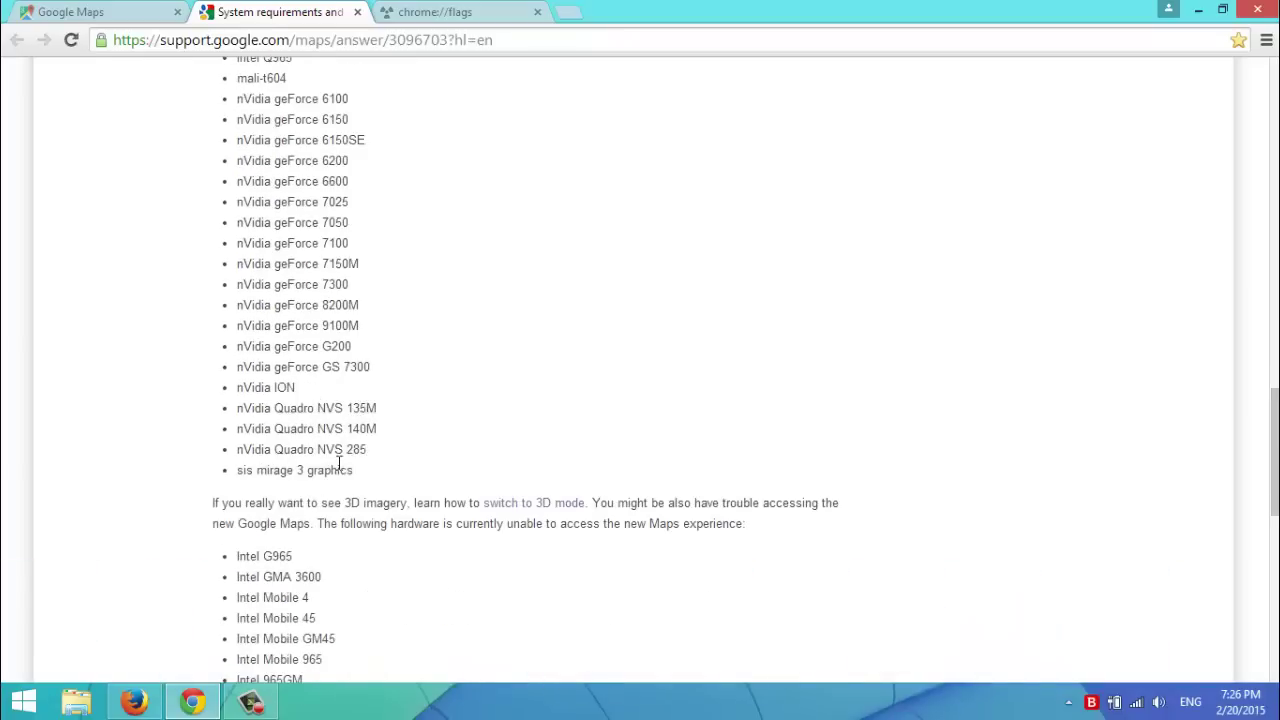
pyautogui.scroll(3, 365, 473)
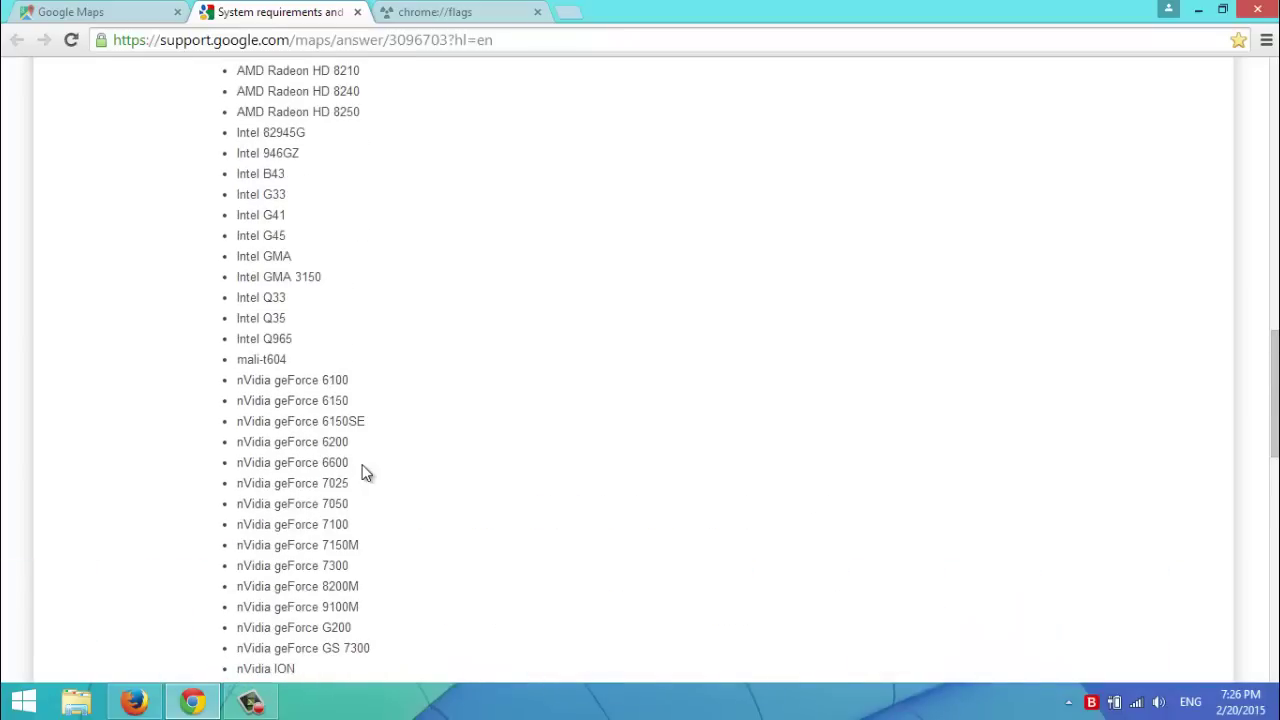
pyautogui.scroll(2, 365, 473)
pyautogui.scroll(5, 366, 473)
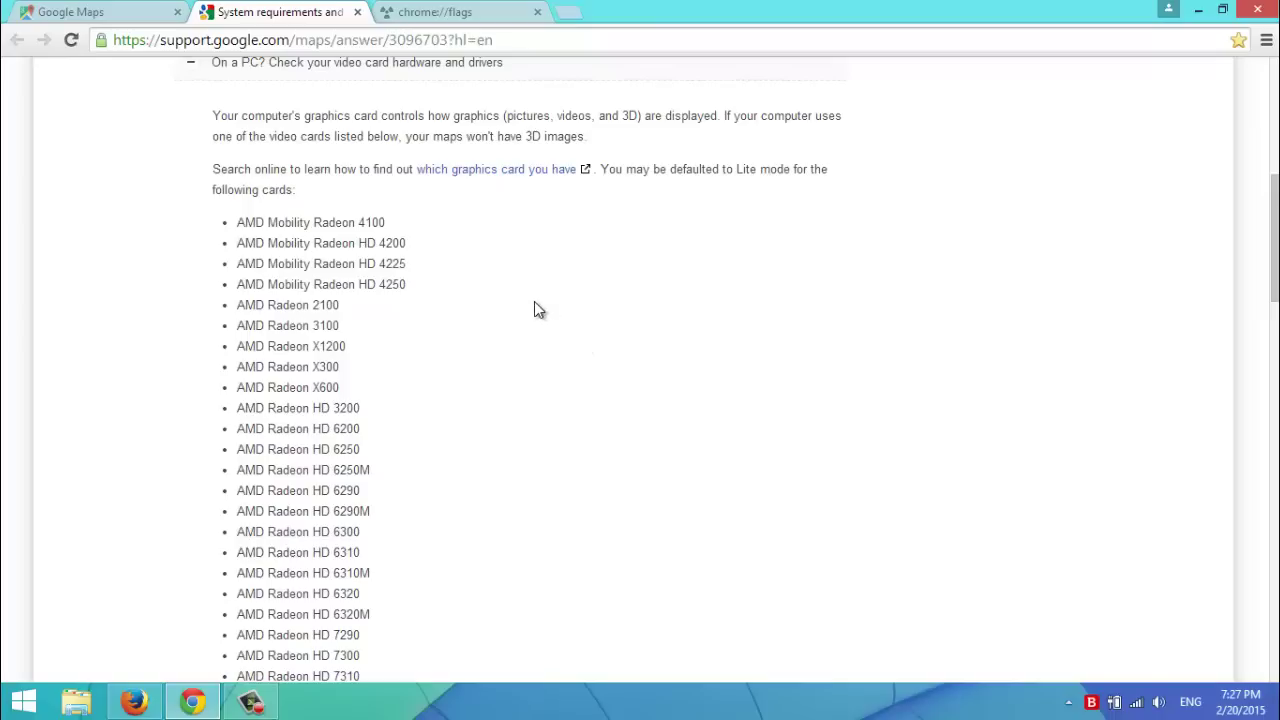
# Step: Enable the Disable WebGL experiment on the chrome://flags page
pyautogui.click(432, 13)
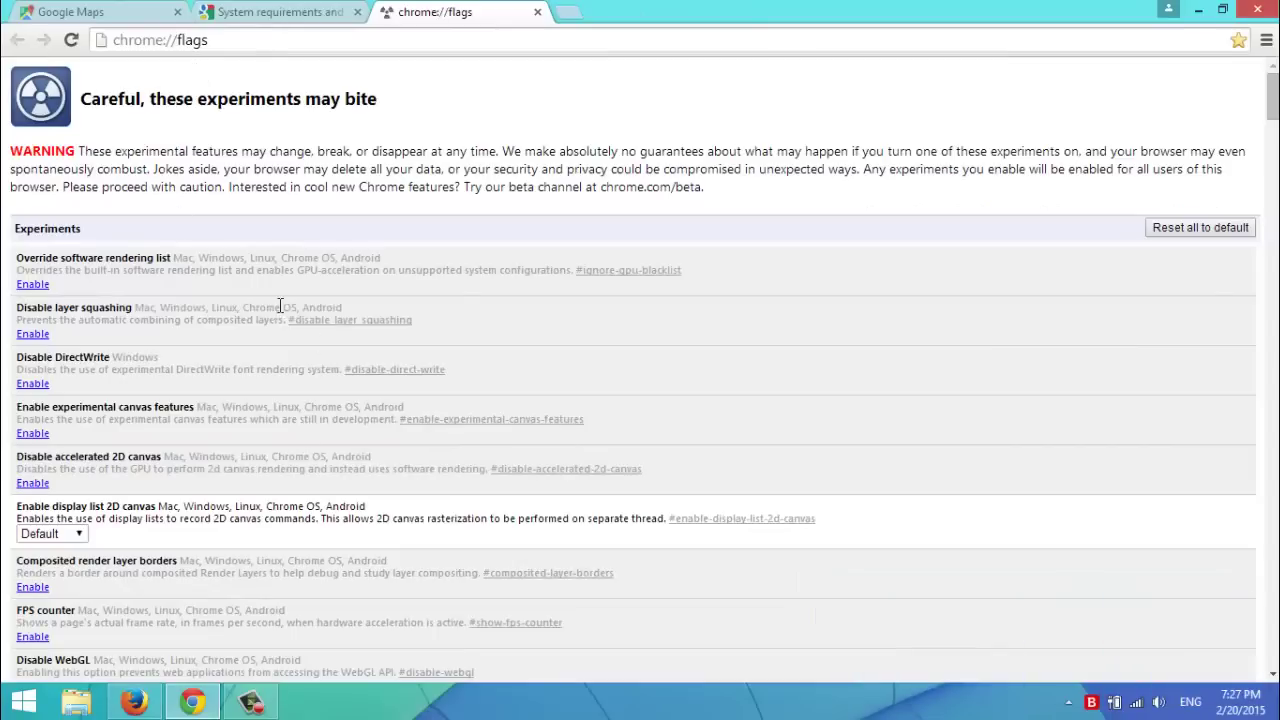
pyautogui.scroll(-1, 259, 351)
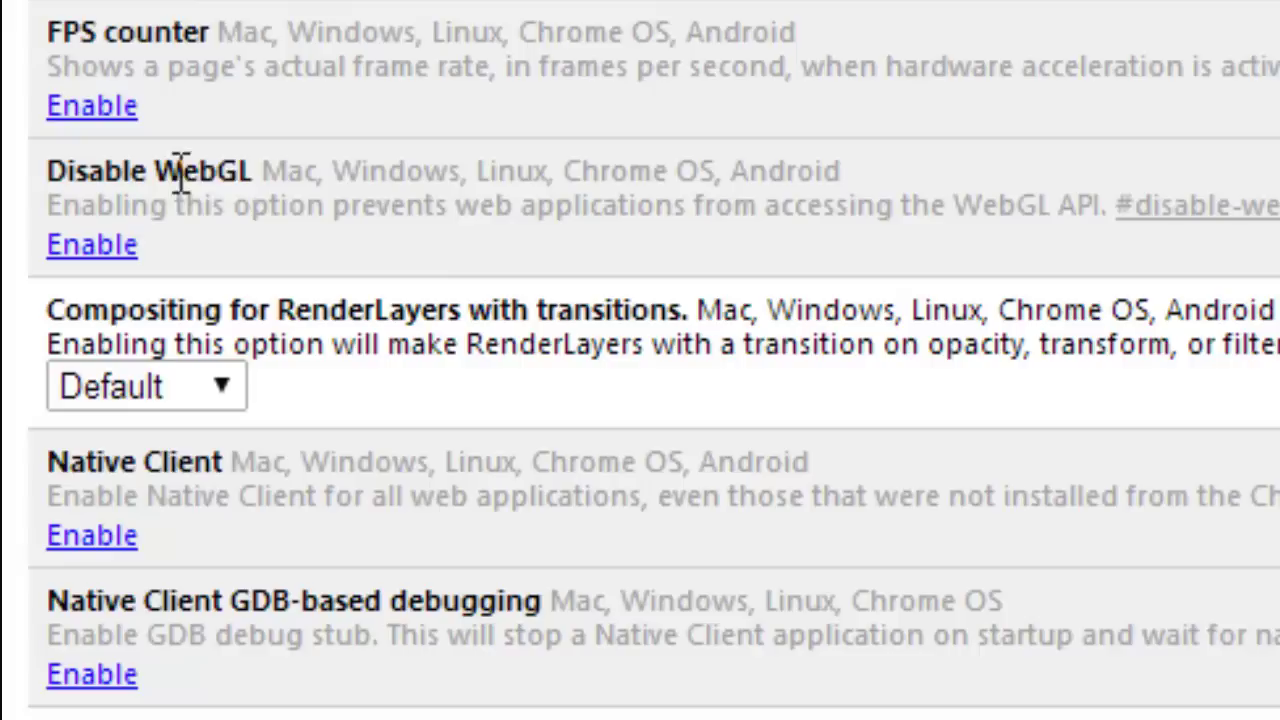
pyautogui.click(100, 245)
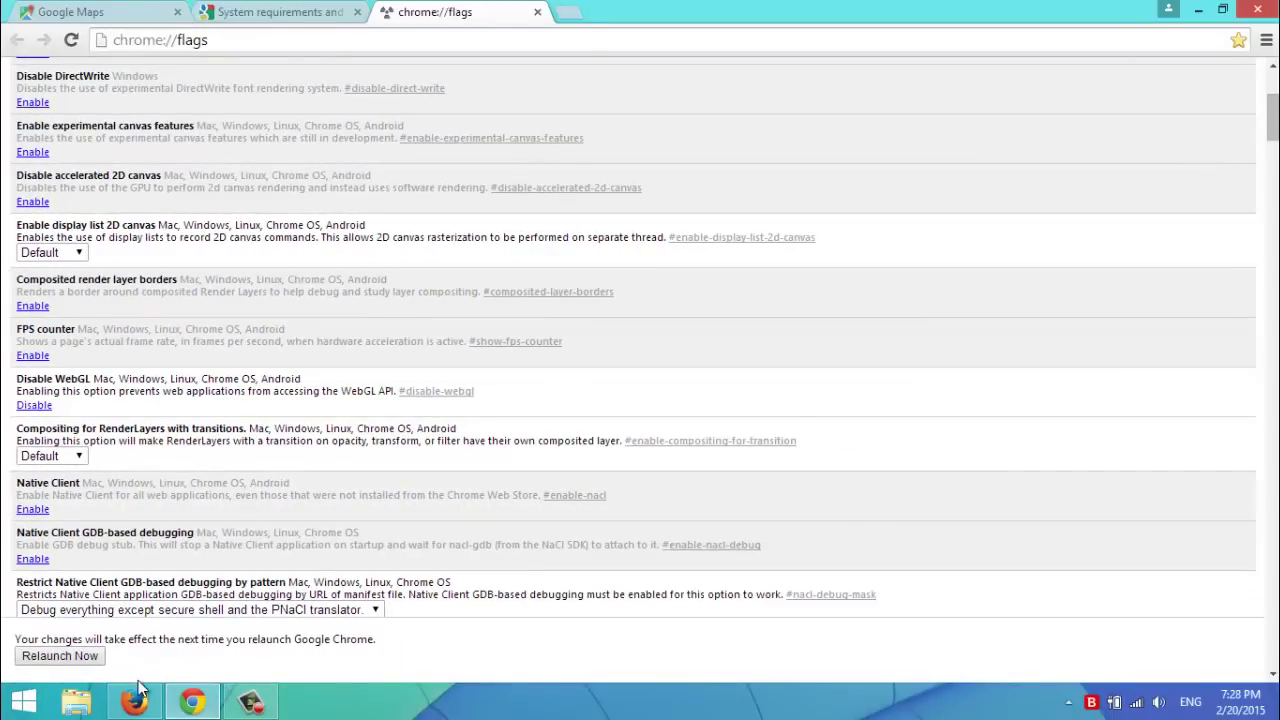
# Step: Switch to Firefox, open about:config and accept the warranty warning to show the preferences
pyautogui.click(148, 717)
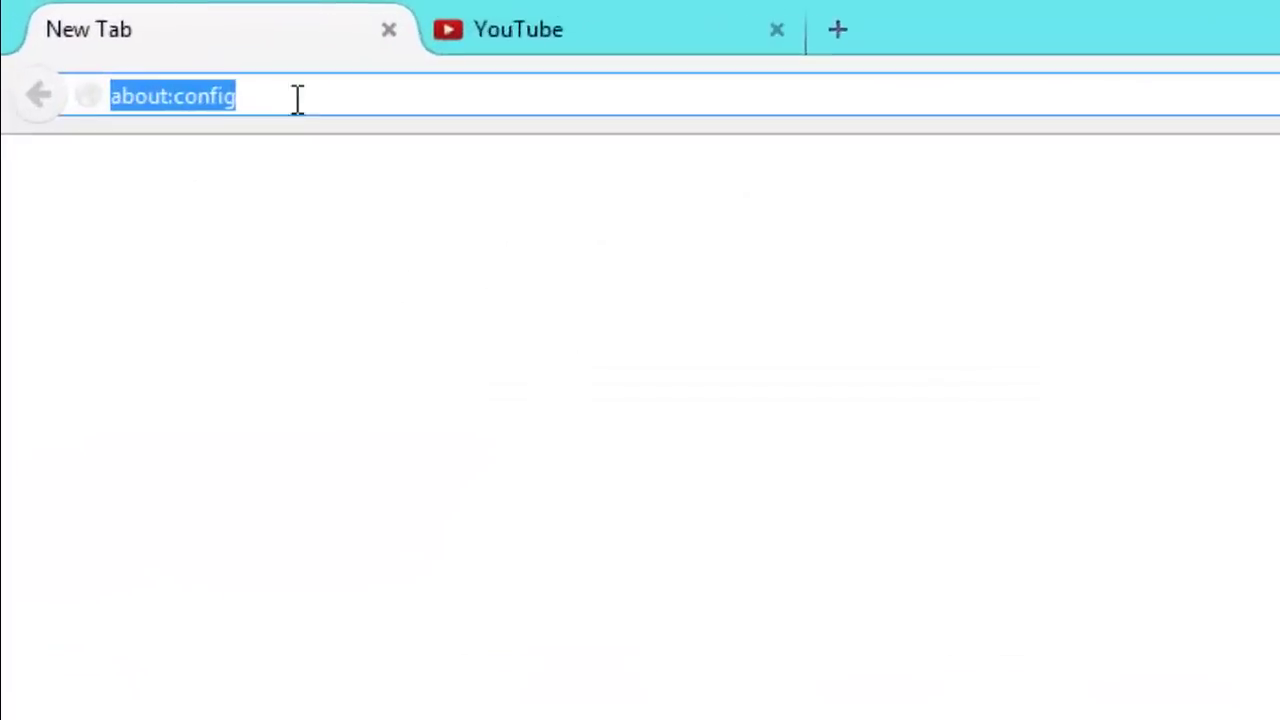
pyautogui.click(250, 138)
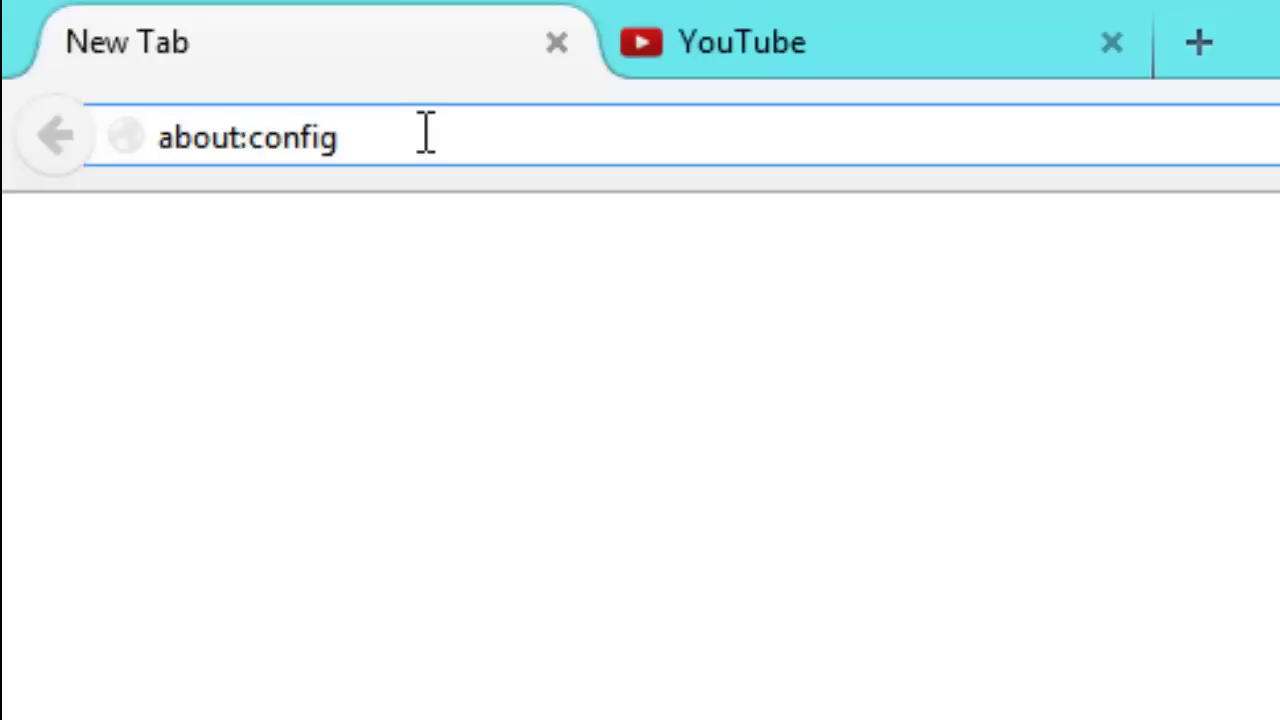
pyautogui.press('Return')
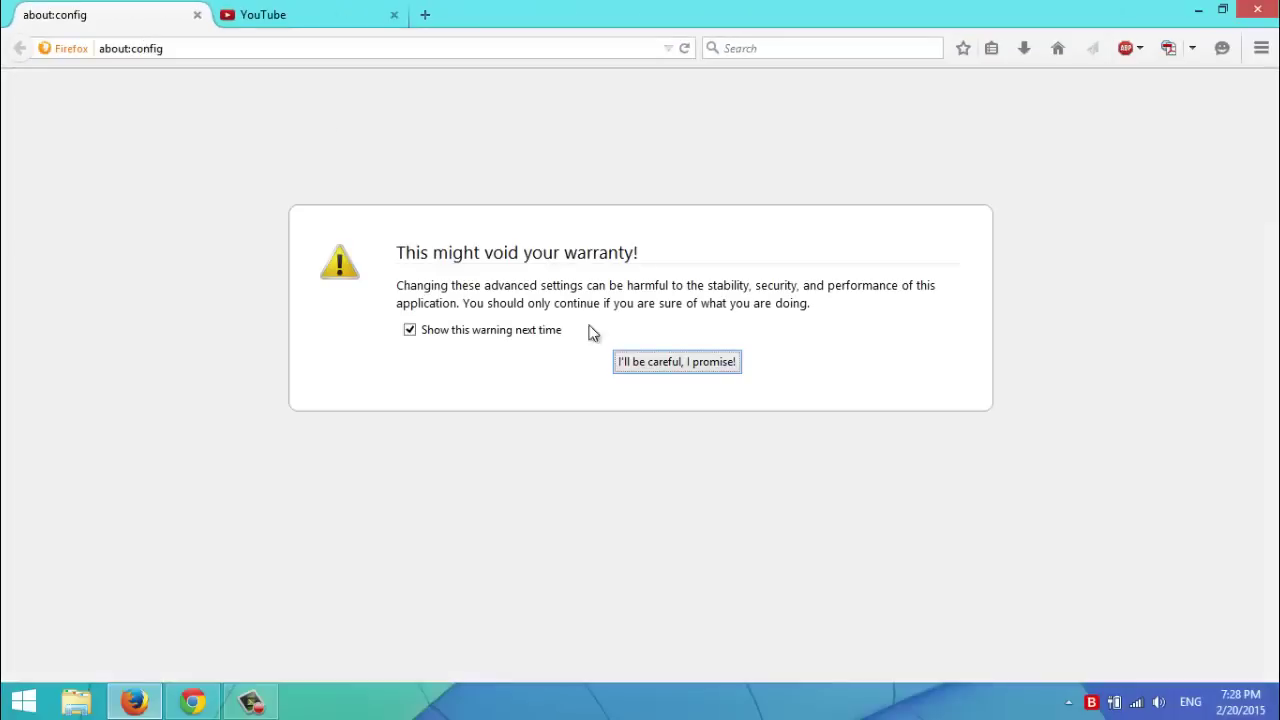
pyautogui.click(655, 364)
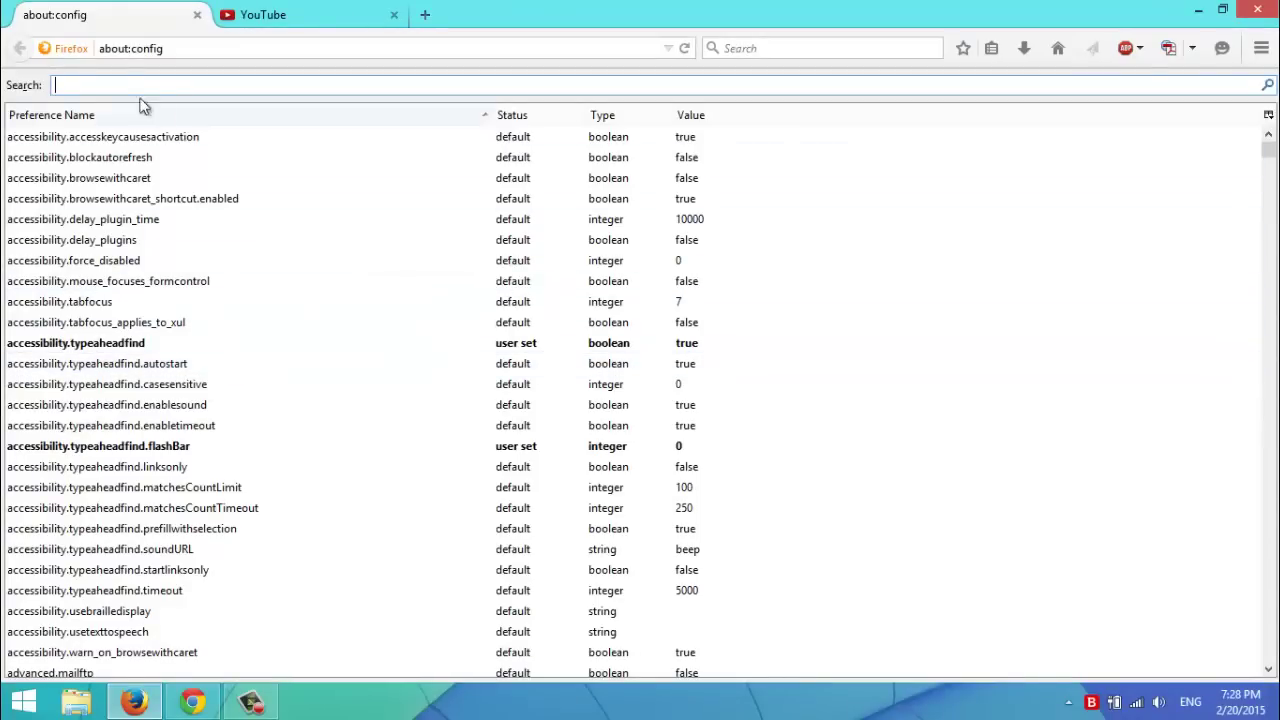
# Step: Filter the Firefox preferences for webgl and set webgl.force-enabled to true
pyautogui.write('webgl')
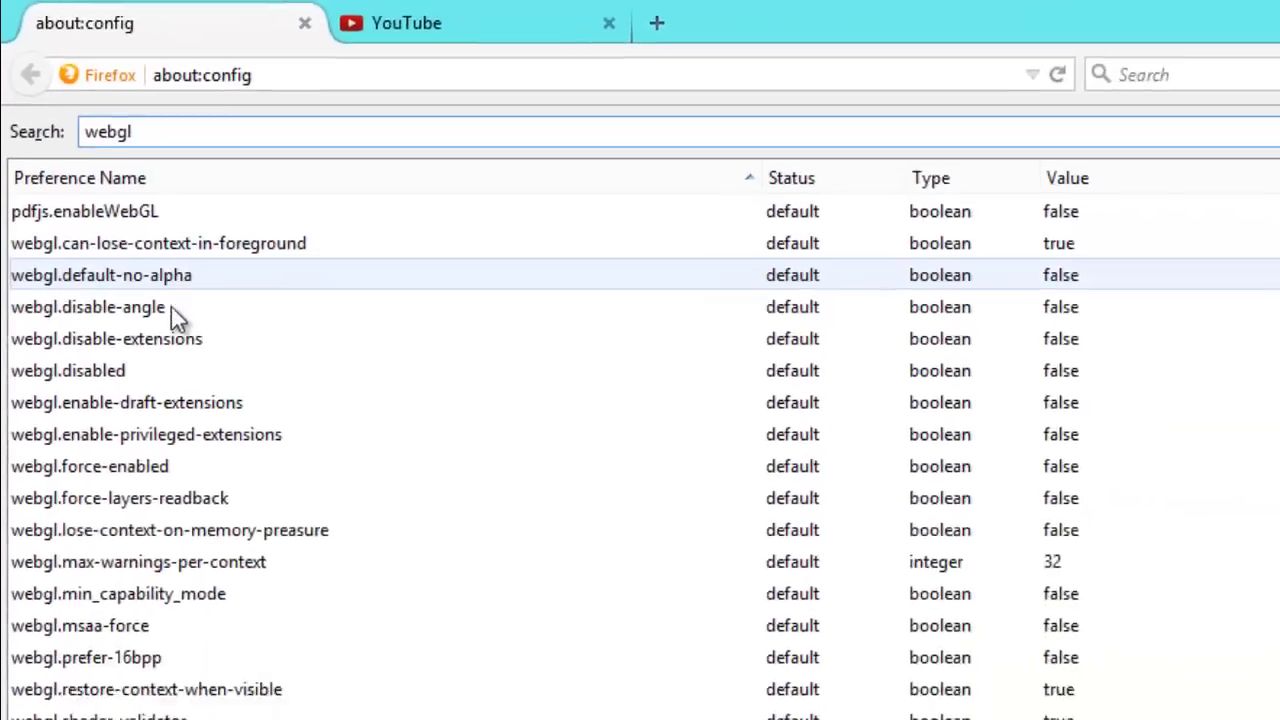
pyautogui.click(197, 462)
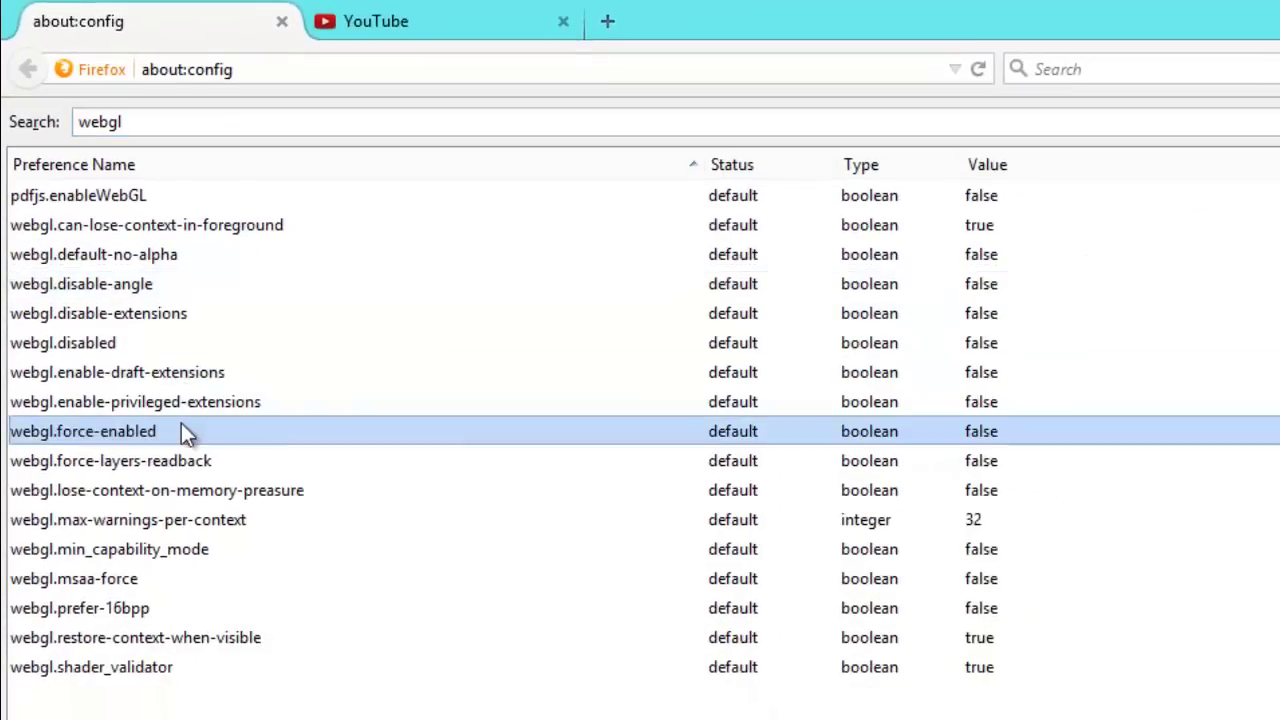
pyautogui.doubleClick(982, 432)
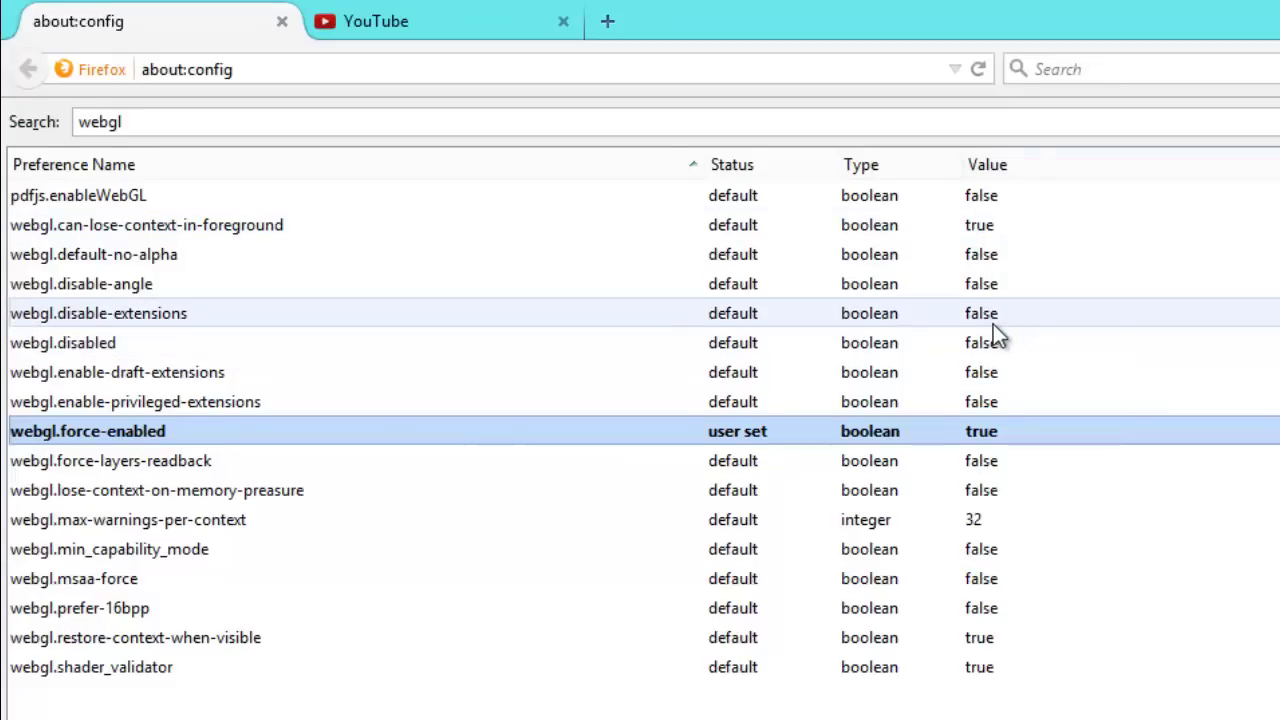
# Step: Switch to Chrome, reload Google Maps in the flat map view and select Earth view again
pyautogui.click(193, 702)
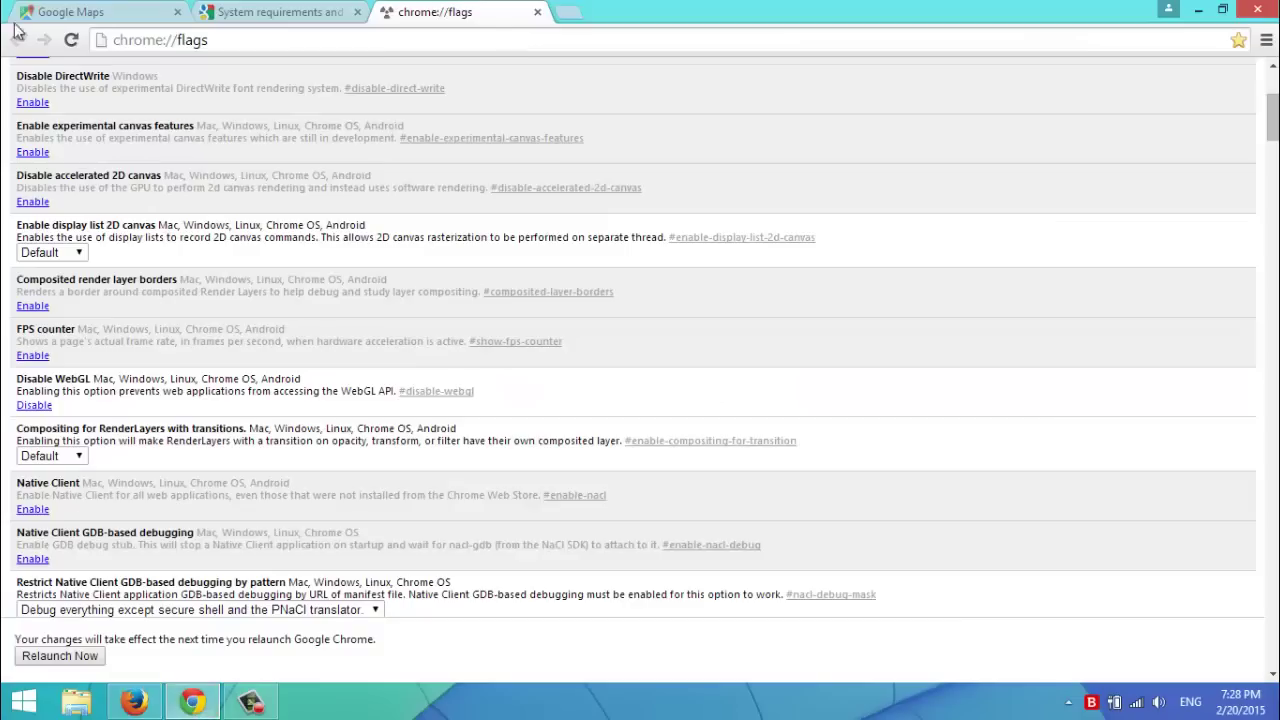
pyautogui.click(62, 12)
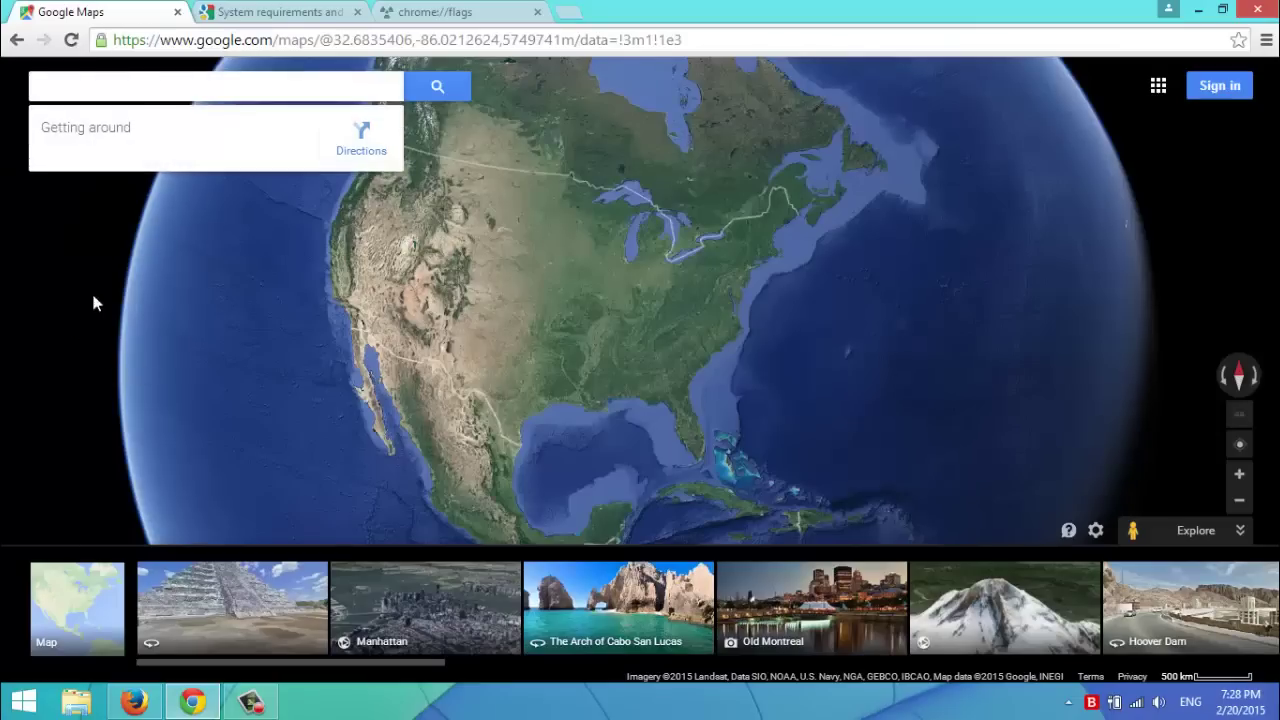
pyautogui.click(52, 626)
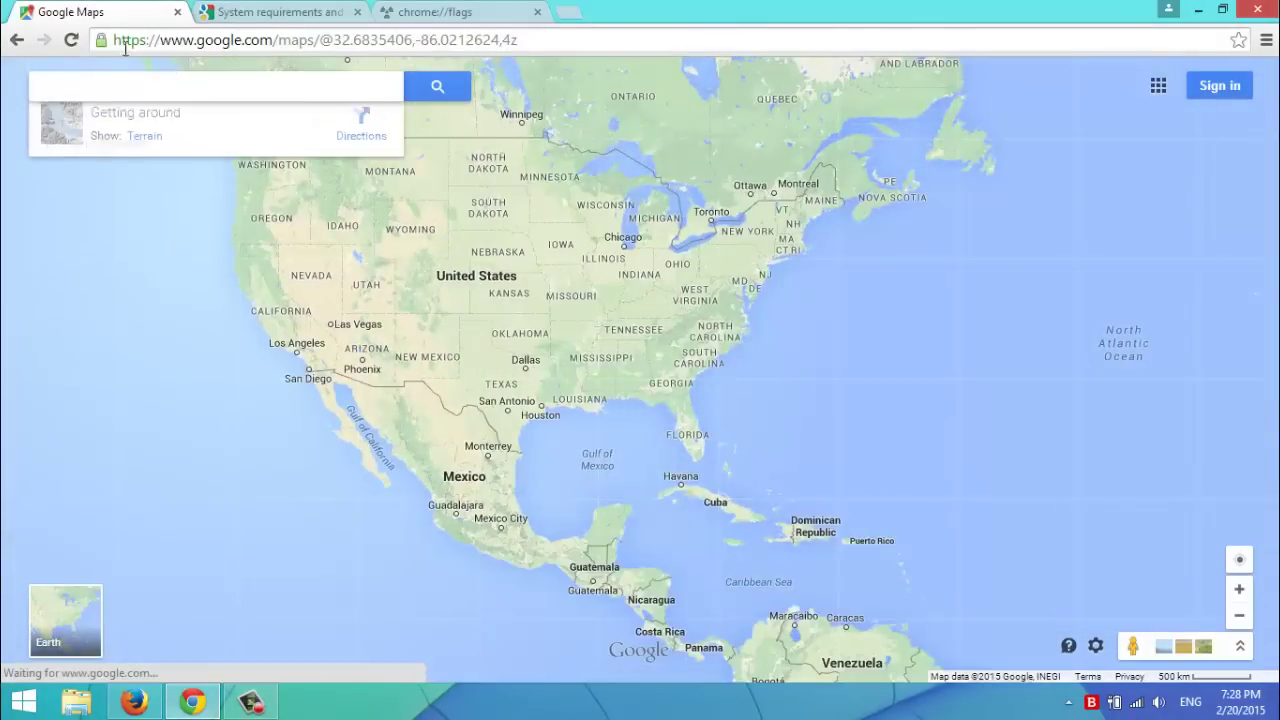
pyautogui.click(72, 40)
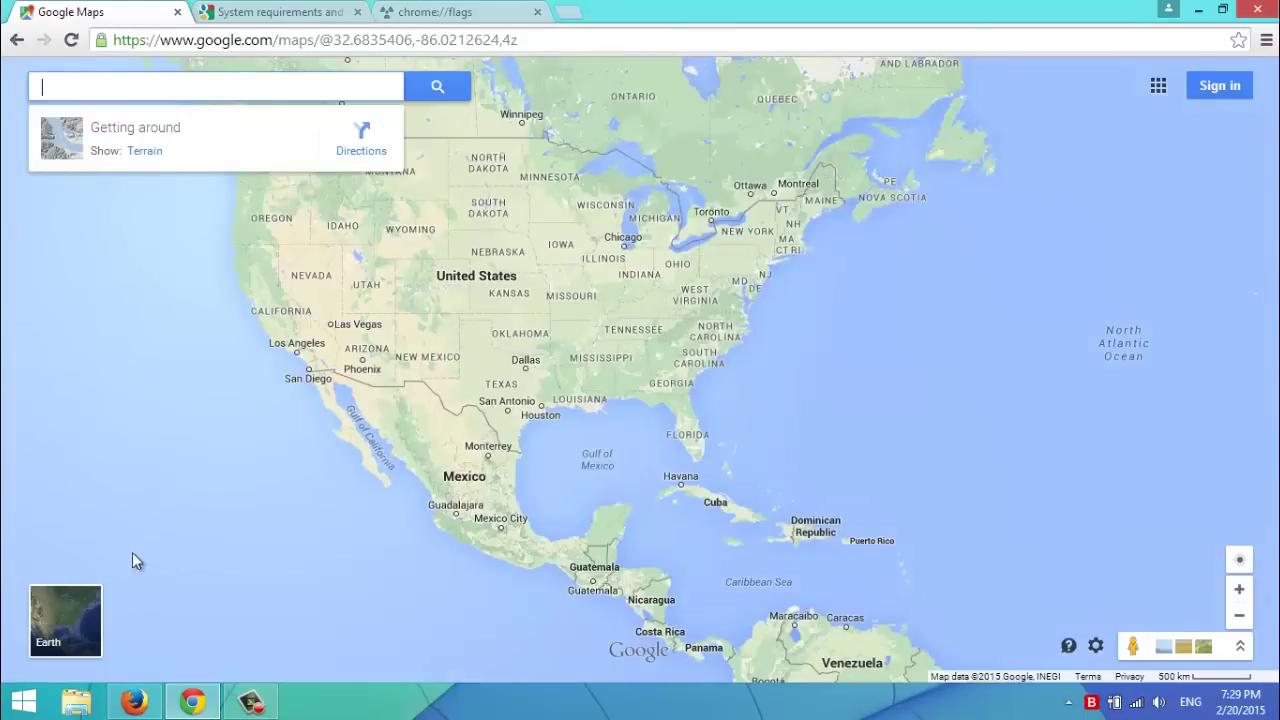
pyautogui.click(64, 613)
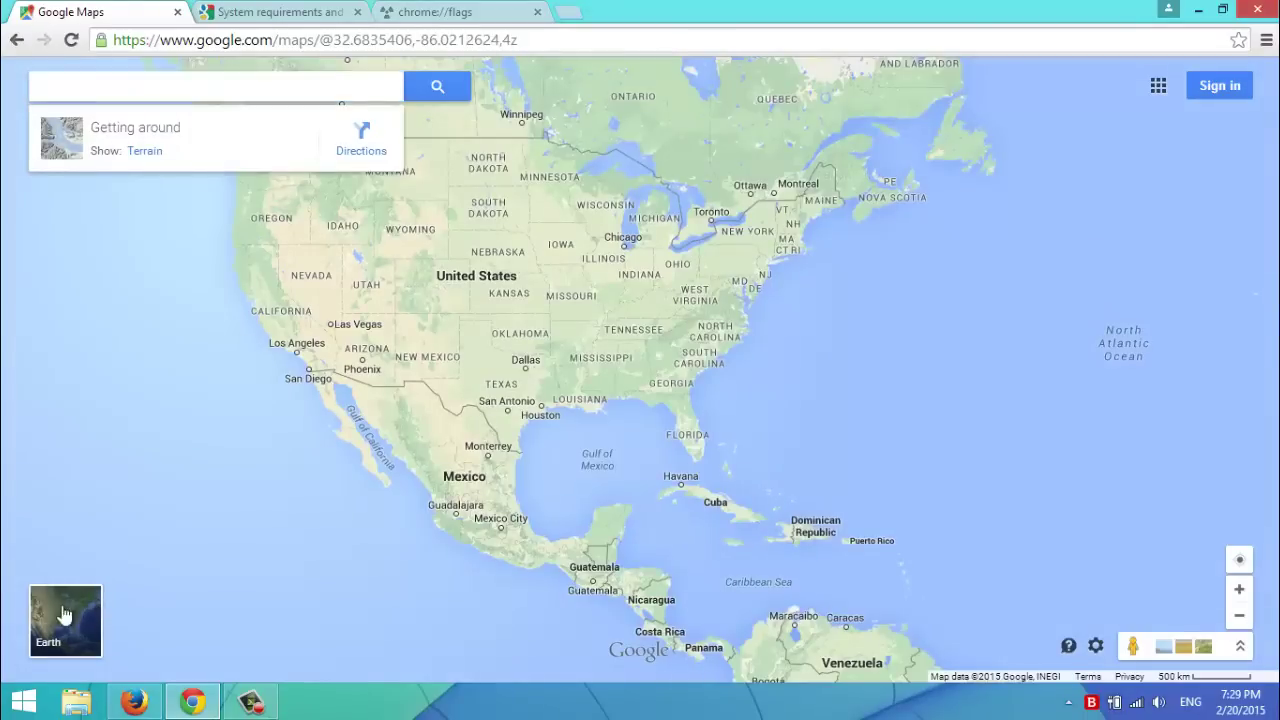